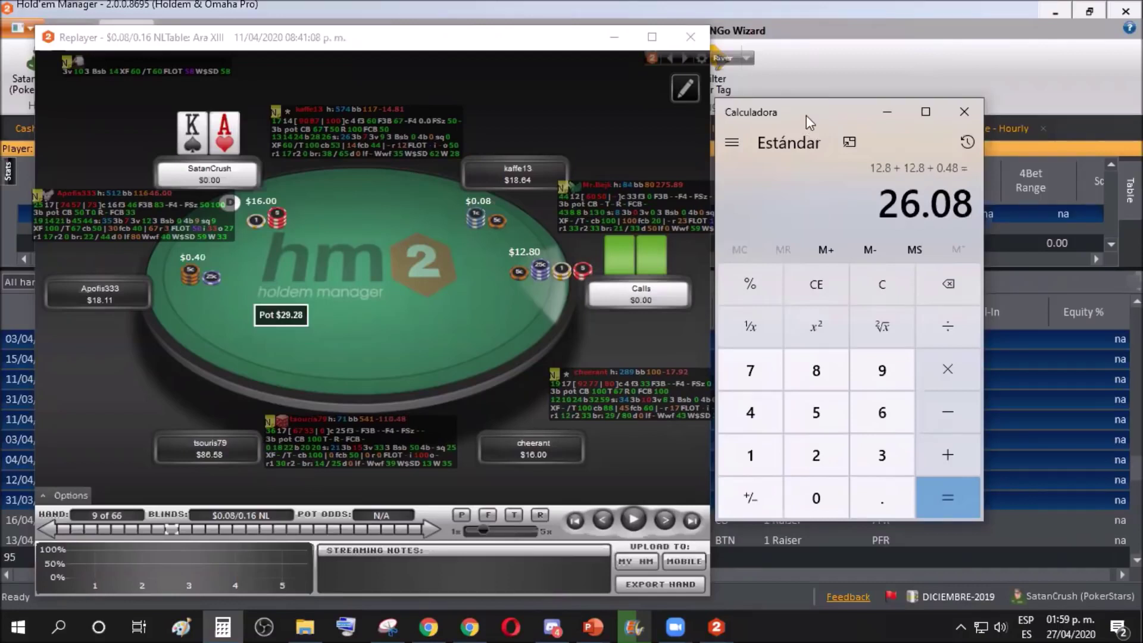
Step: Place the calculator beside the hand replayer, clear of the table, and multiply the displayed sum by 0.46
drag(806, 115, 419, 34)
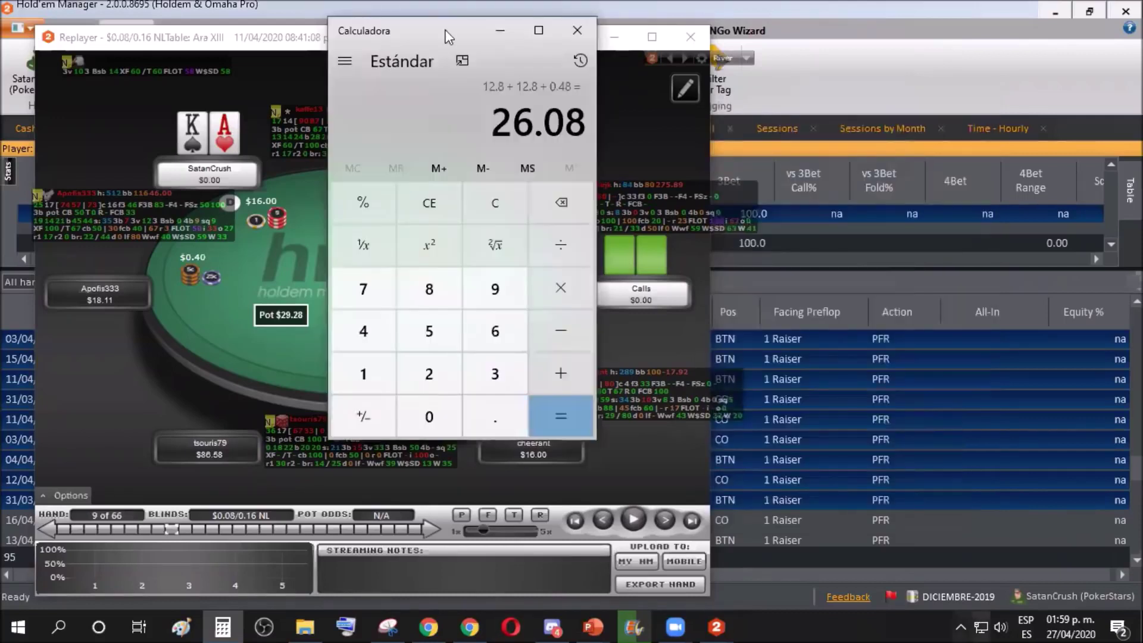
drag(433, 31, 432, 34)
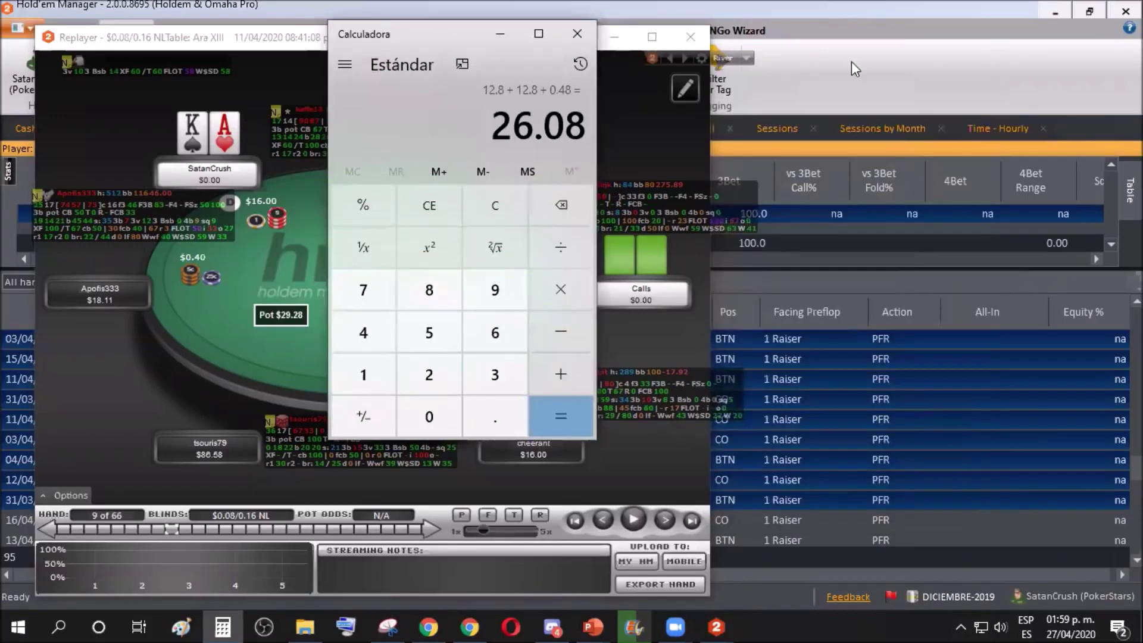
drag(851, 62, 851, 62)
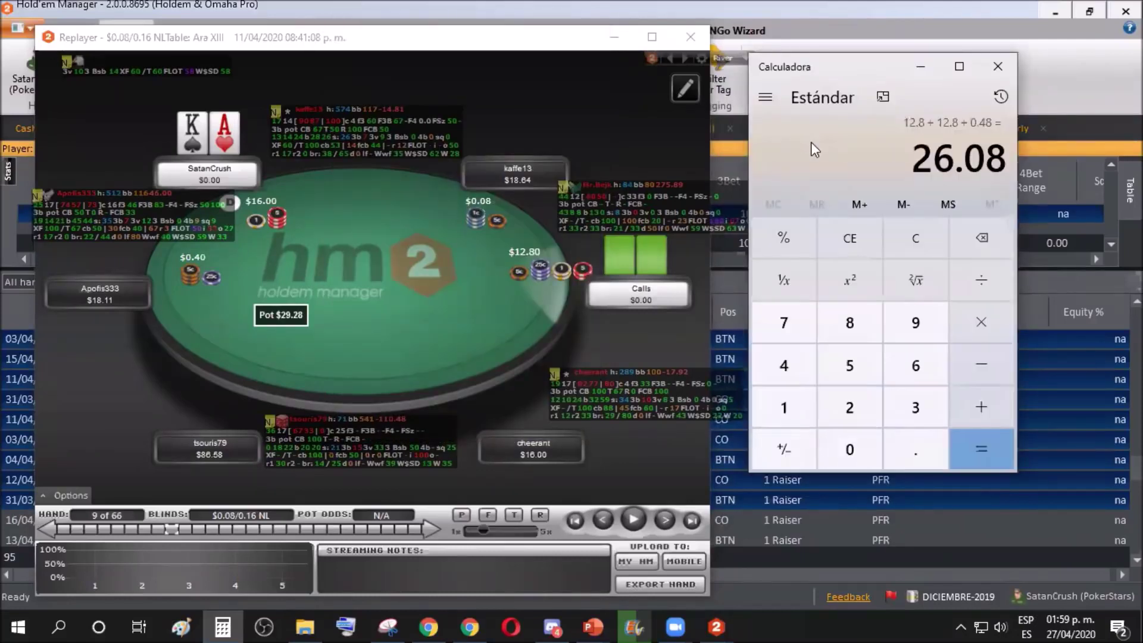
text(*4)
key(BackSpace)
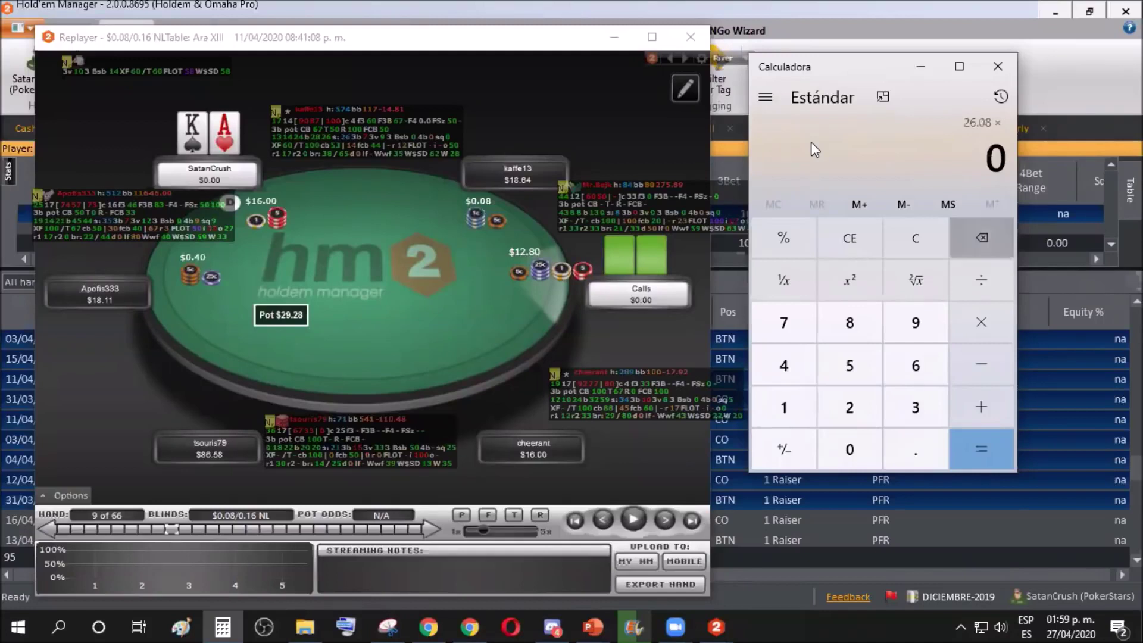
text(.46)
key(Return)
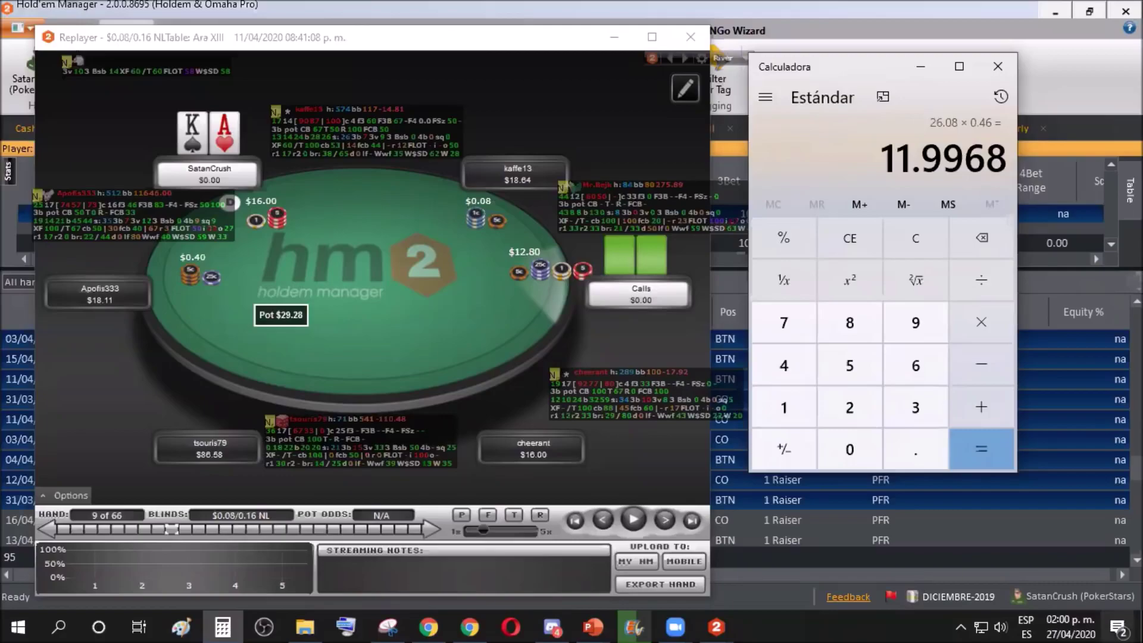
Step: Open Equilab from the desktop and set the BU hand range to AKs and AKo
key(super+d)
double_click(416, 195)
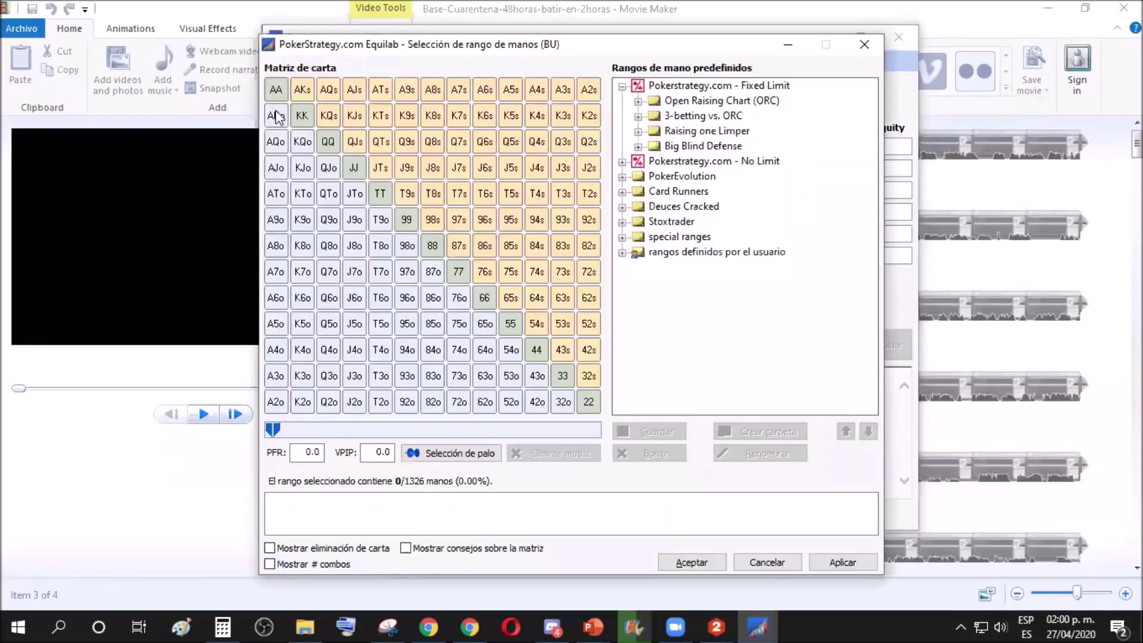
click(313, 97)
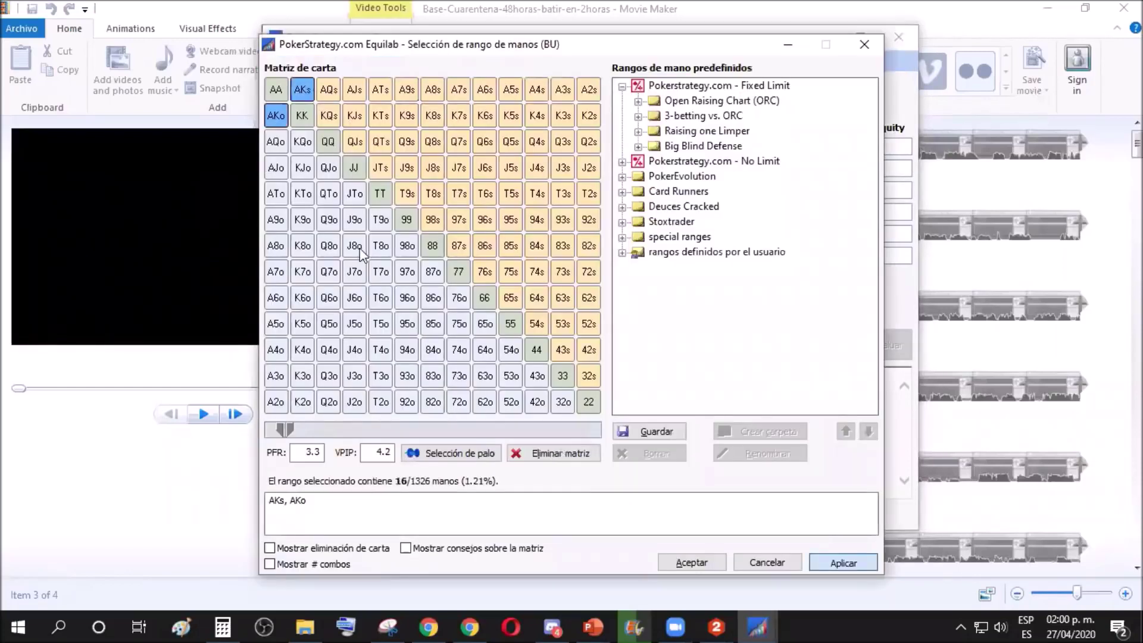
key(Return)
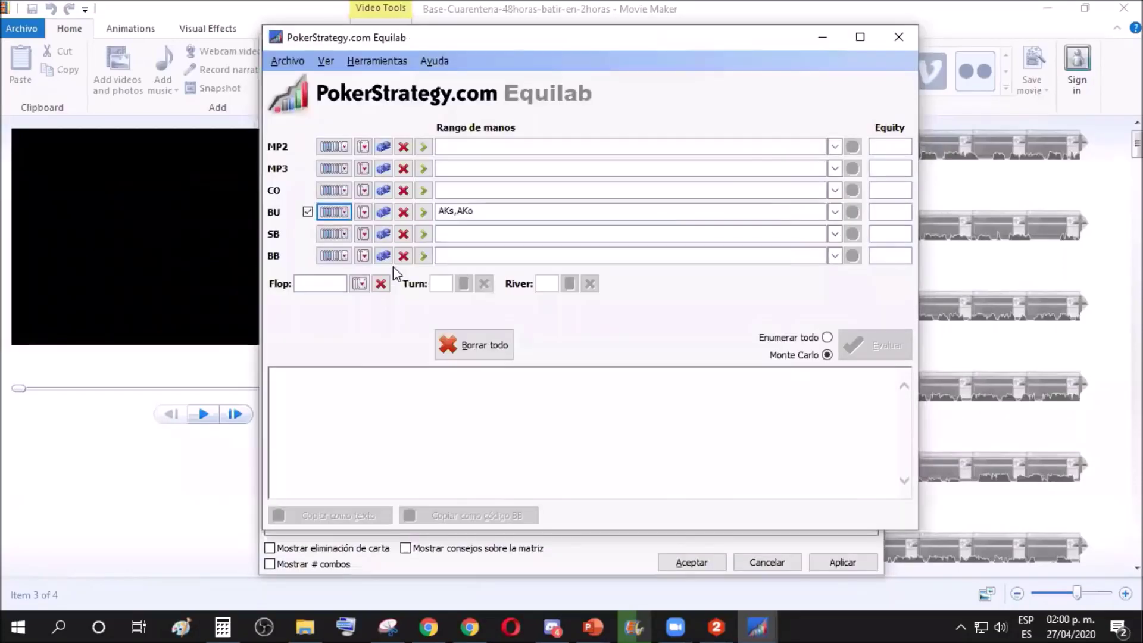
Step: Give BB the eight of diamonds and eight of hearts, and evaluate the equity against the BU range
click(364, 257)
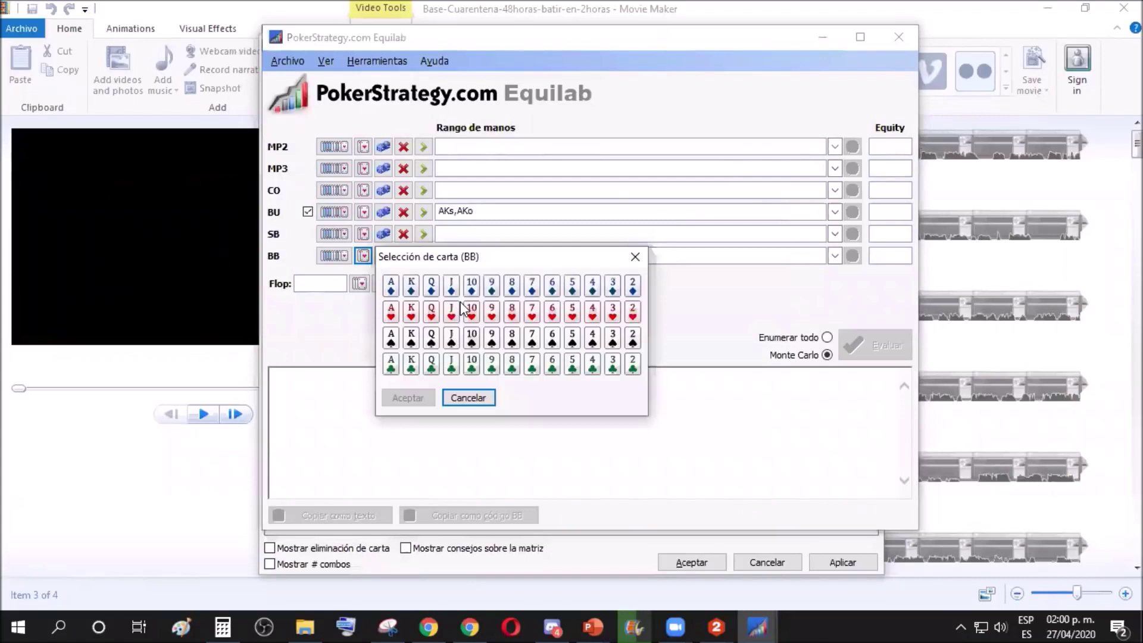
click(512, 311)
click(512, 285)
click(426, 397)
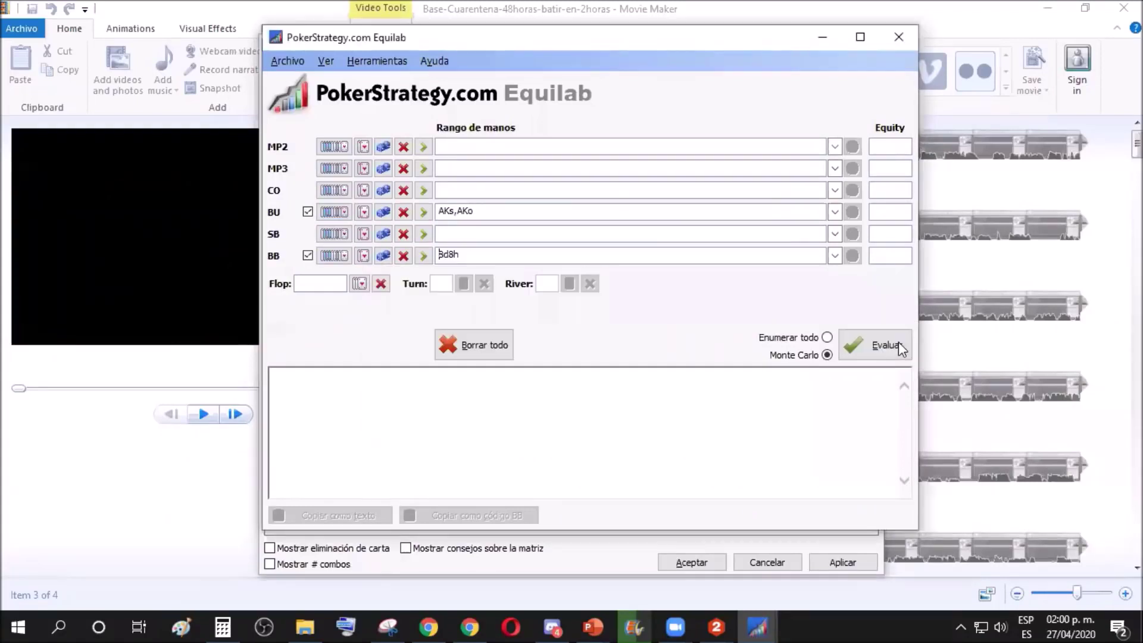
click(886, 345)
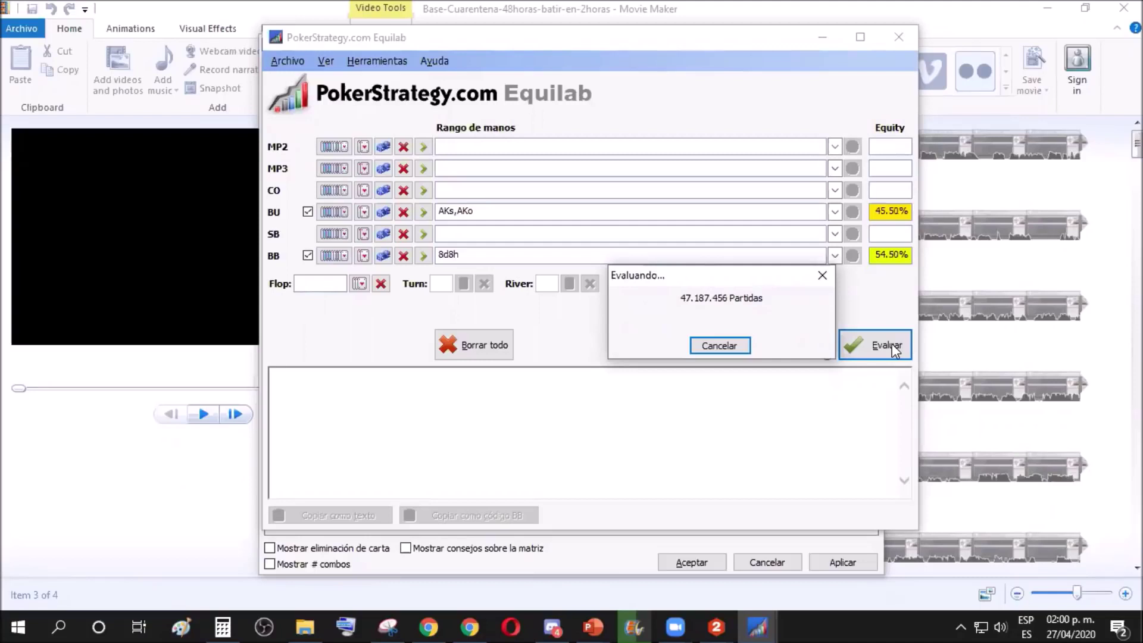
click(698, 352)
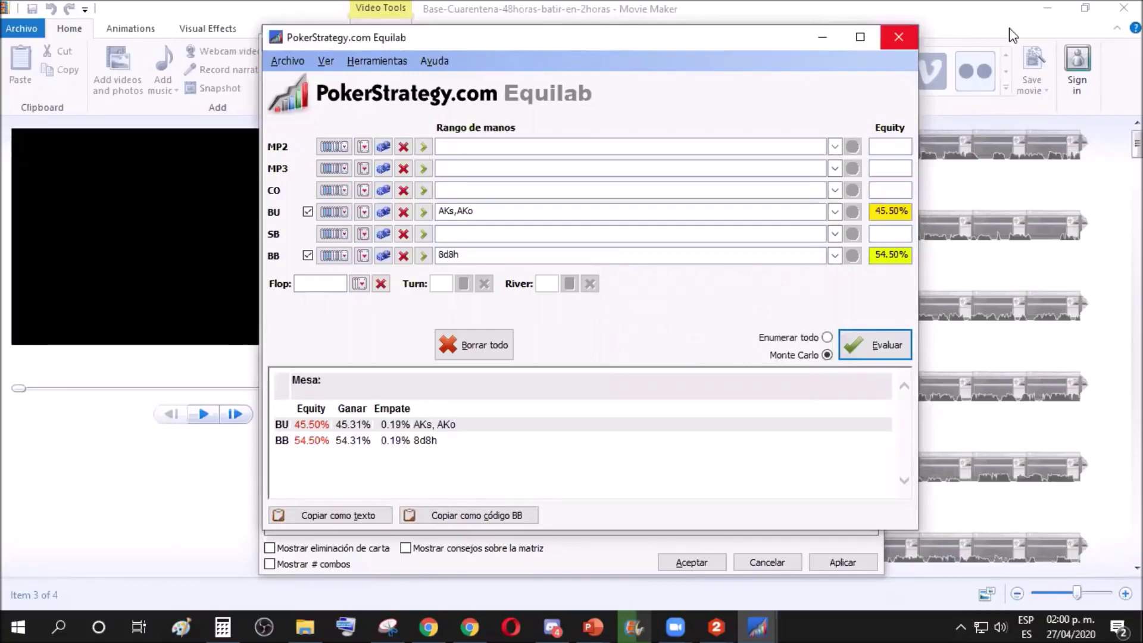
Step: Close Equilab and return to the Hold'em Manager hand replayer with the calculator beside it
key(alt+F4)
mouse_move(724, 609)
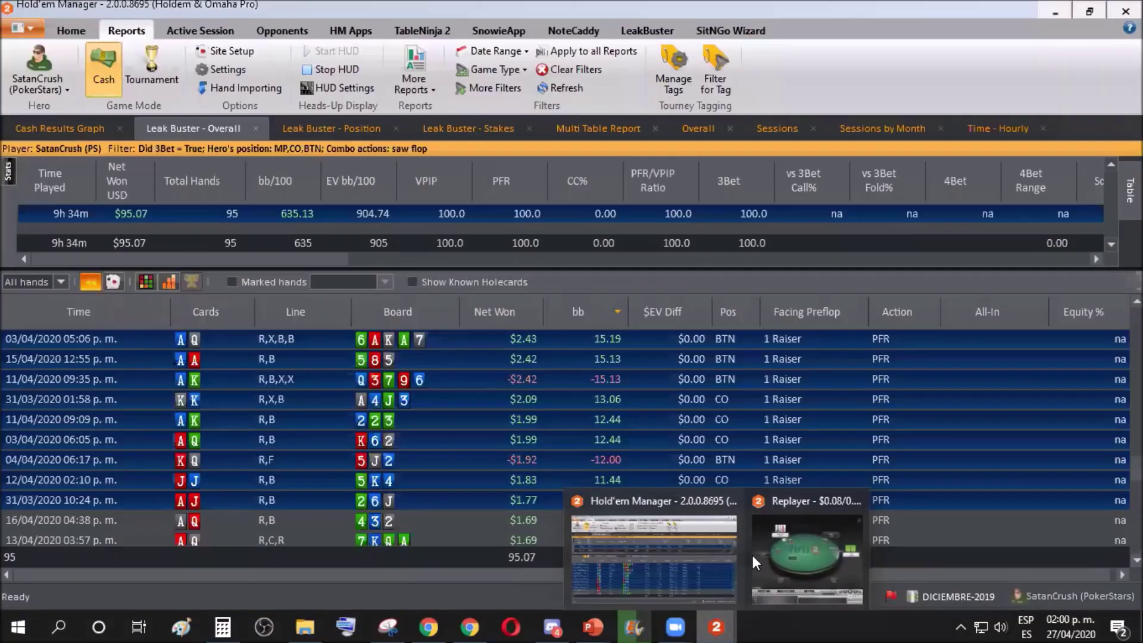
click(752, 554)
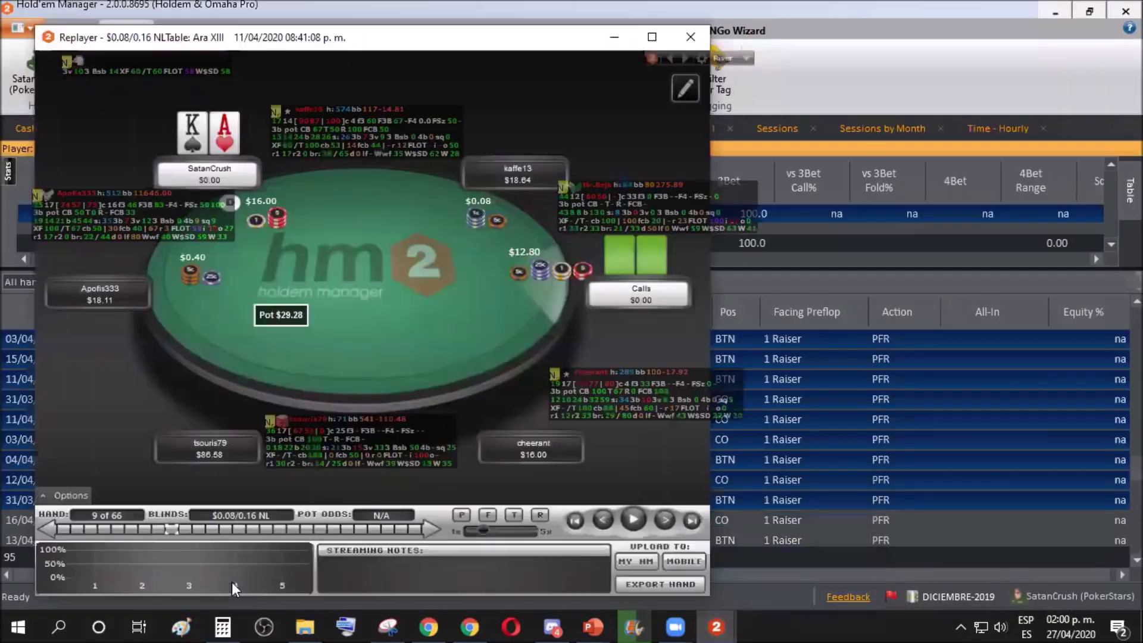
key(alt+Tab)
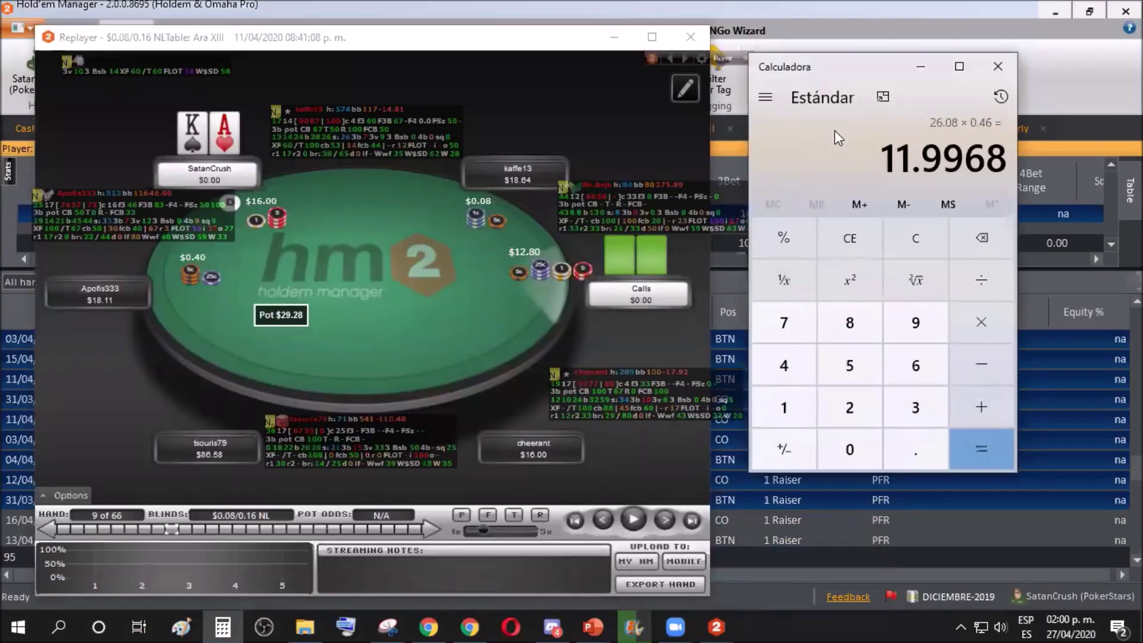
Step: Divide the calculator result by 0.46 to restore the pot amount, and multiply it by 0.455
text(/0.46)
key(Return)
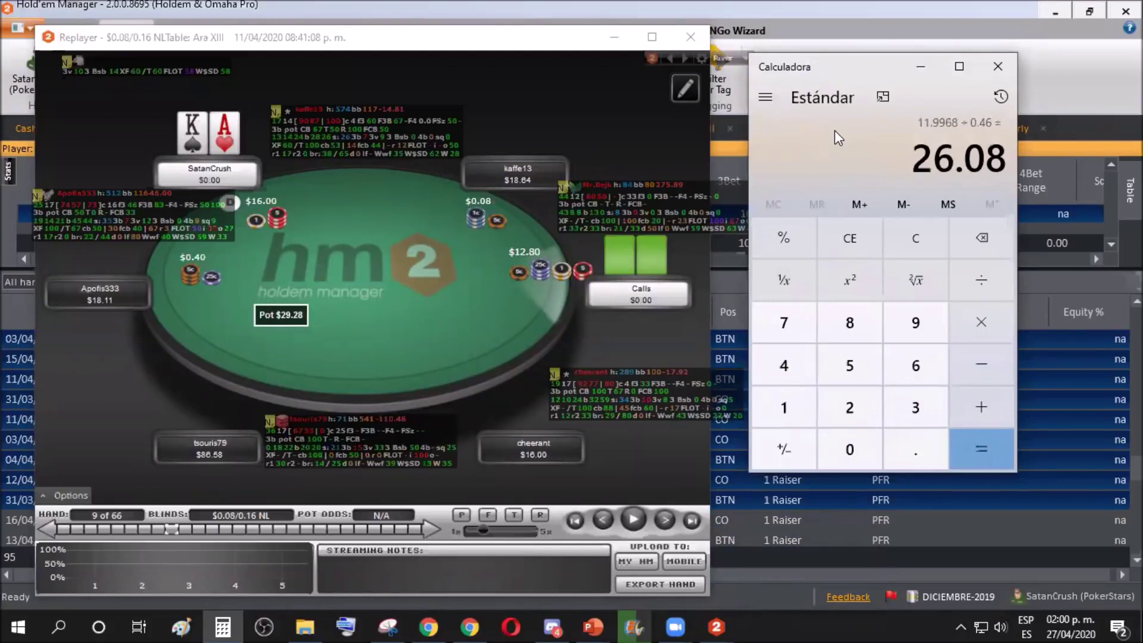
text(*0.)
text(455)
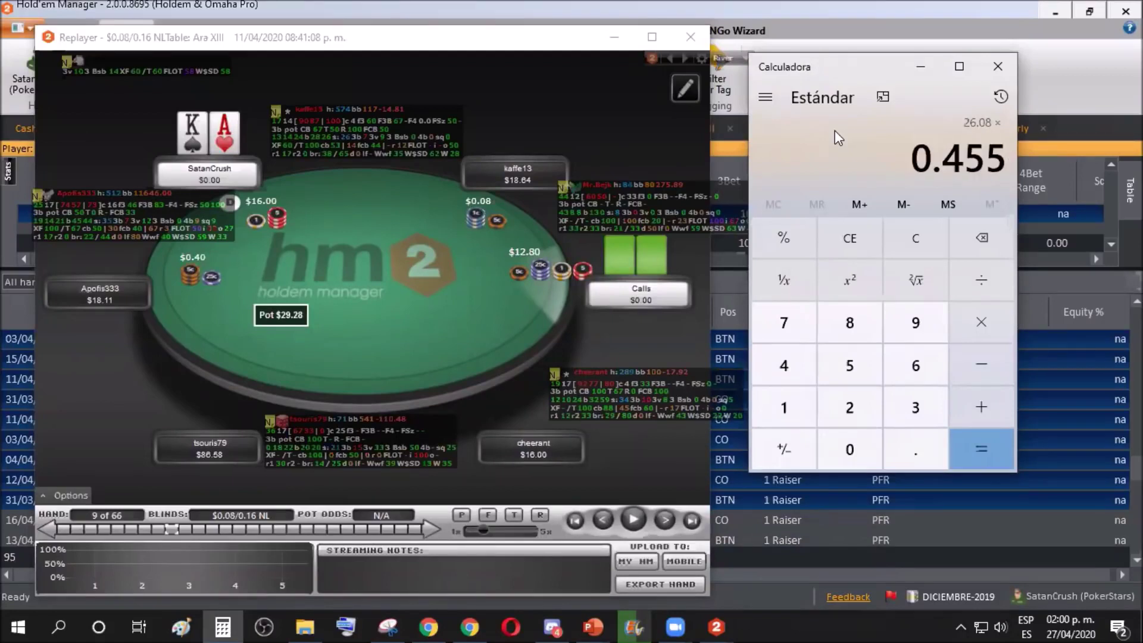
key(Return)
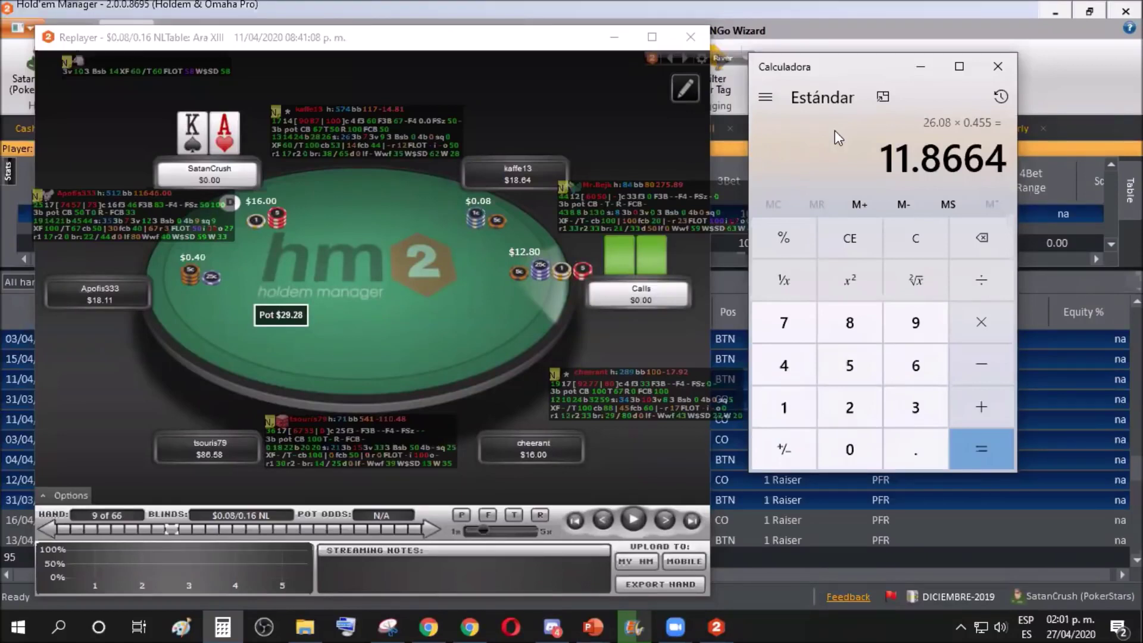
Step: Reopen Equilab from the desktop and set the BU range to AKs and AKo again
key(super+d)
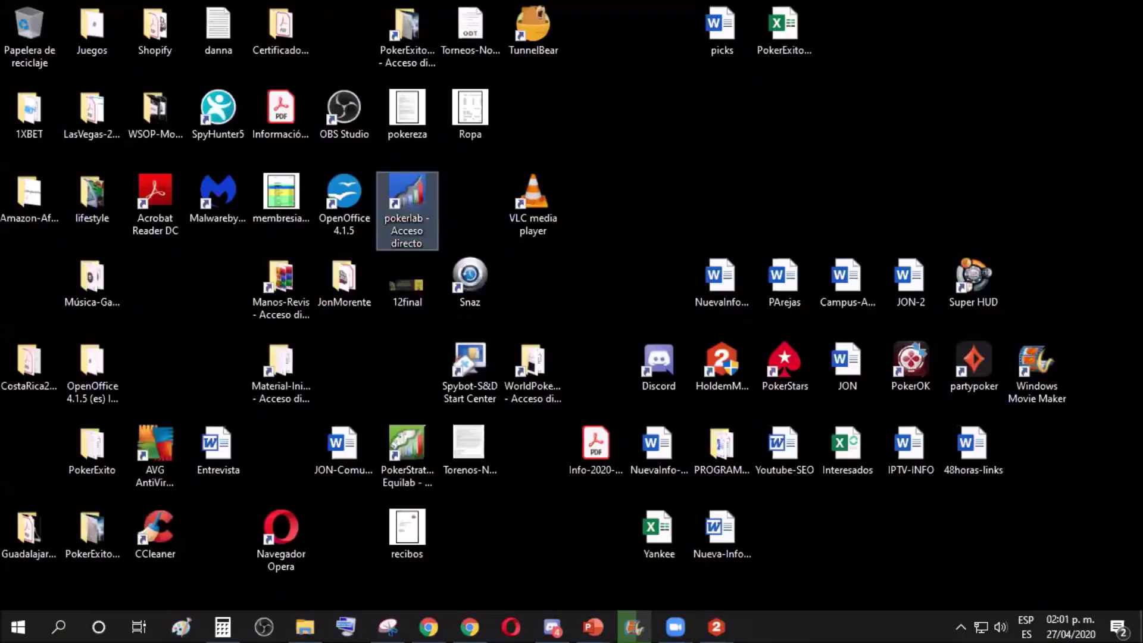
double_click(406, 204)
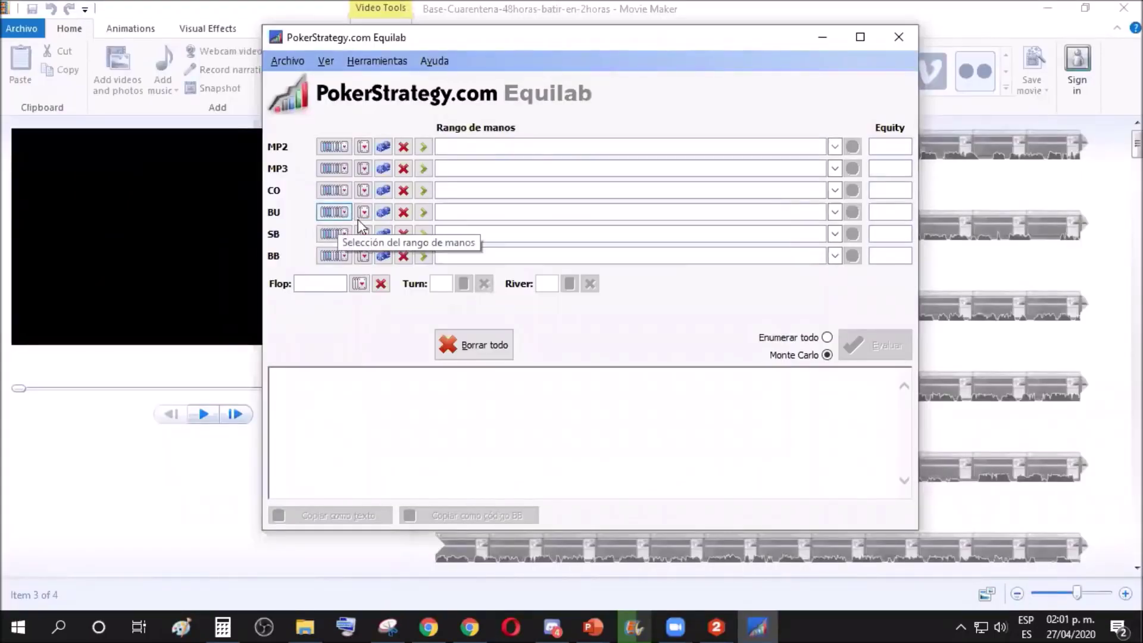
click(343, 212)
click(274, 116)
click(301, 90)
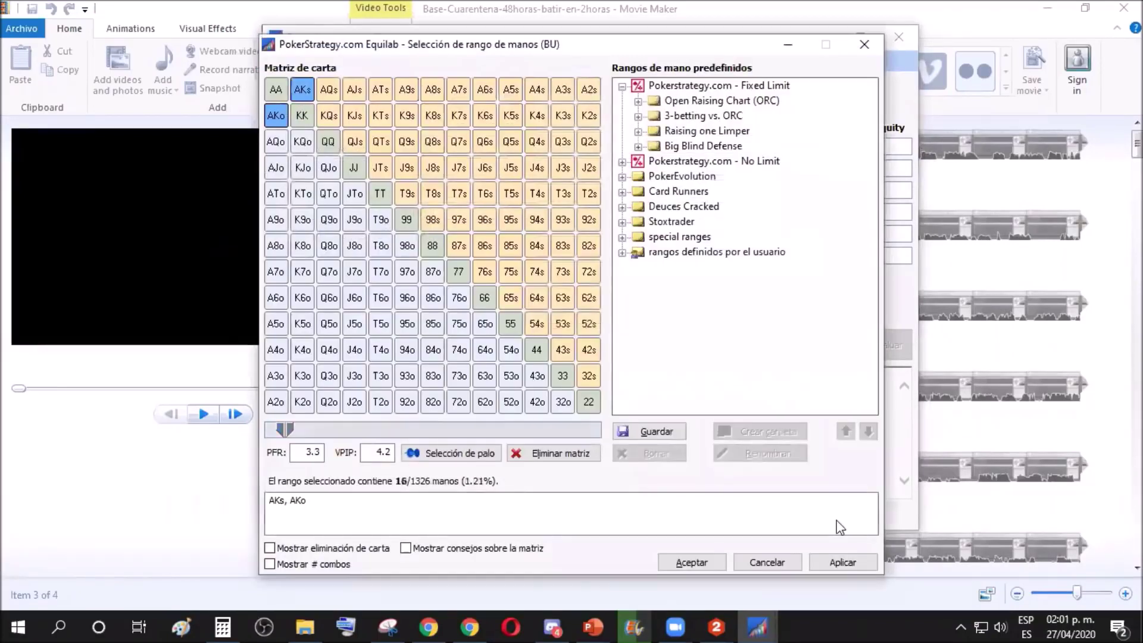
key(Return)
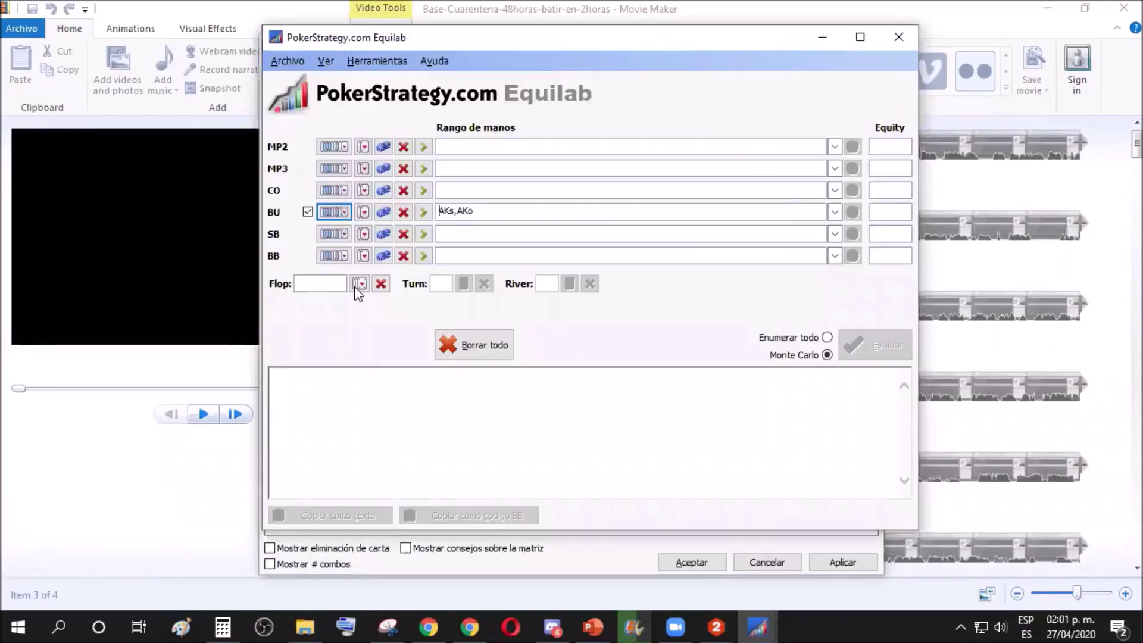
click(363, 255)
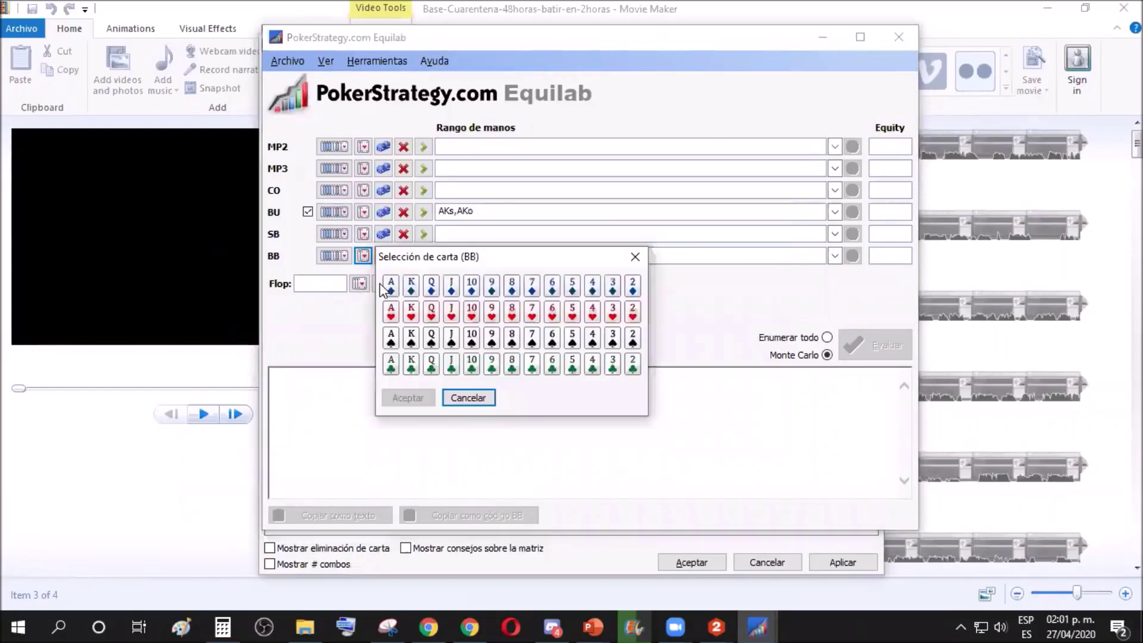
click(470, 397)
click(362, 256)
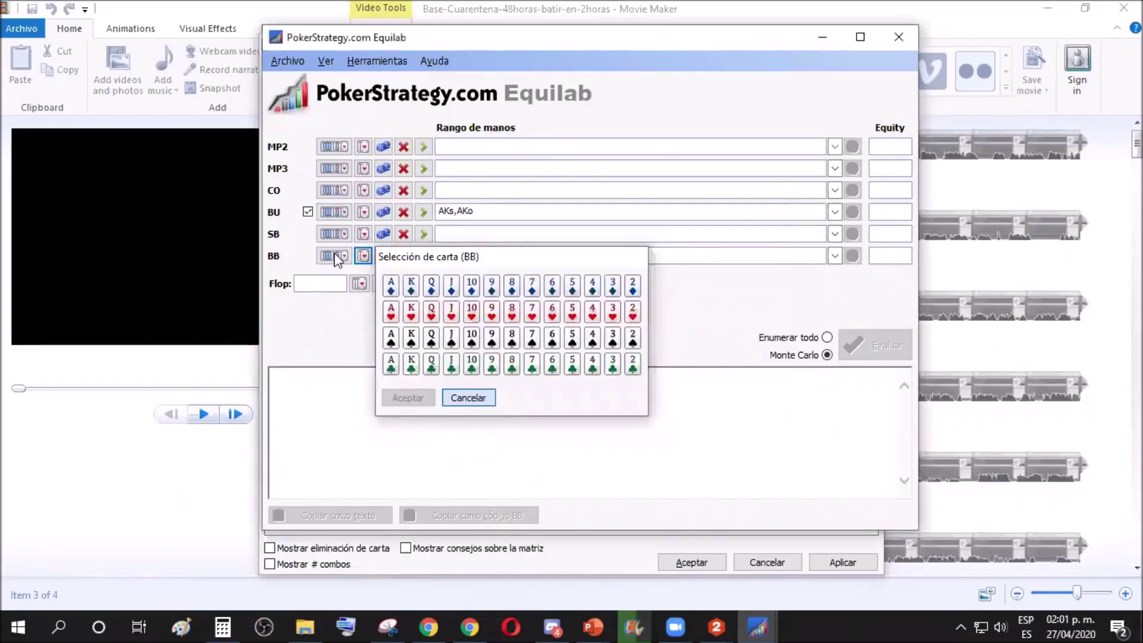
Step: Set the BB range to the pocket pairs KK-99 and evaluate the equity against AKs and AKo
click(334, 255)
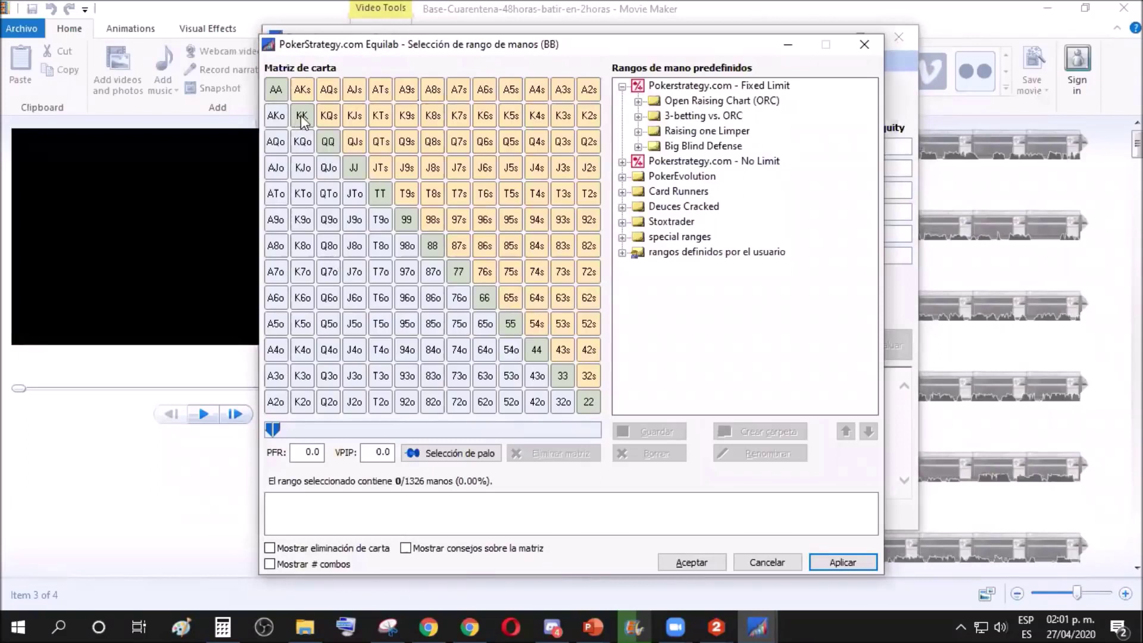
drag(302, 115, 406, 220)
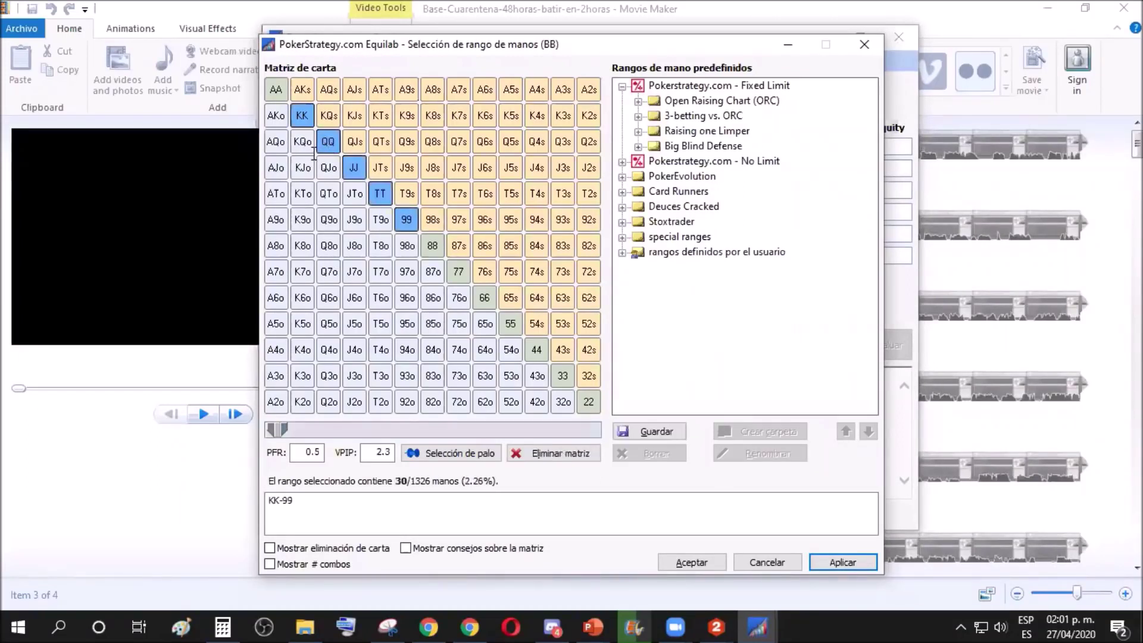
click(891, 345)
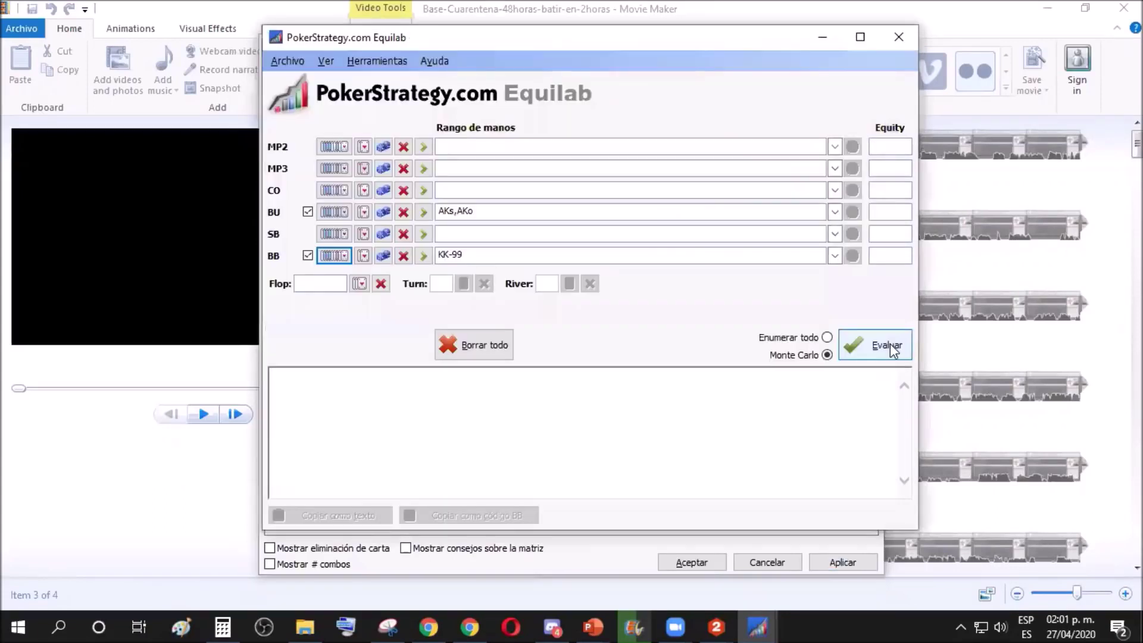
click(894, 350)
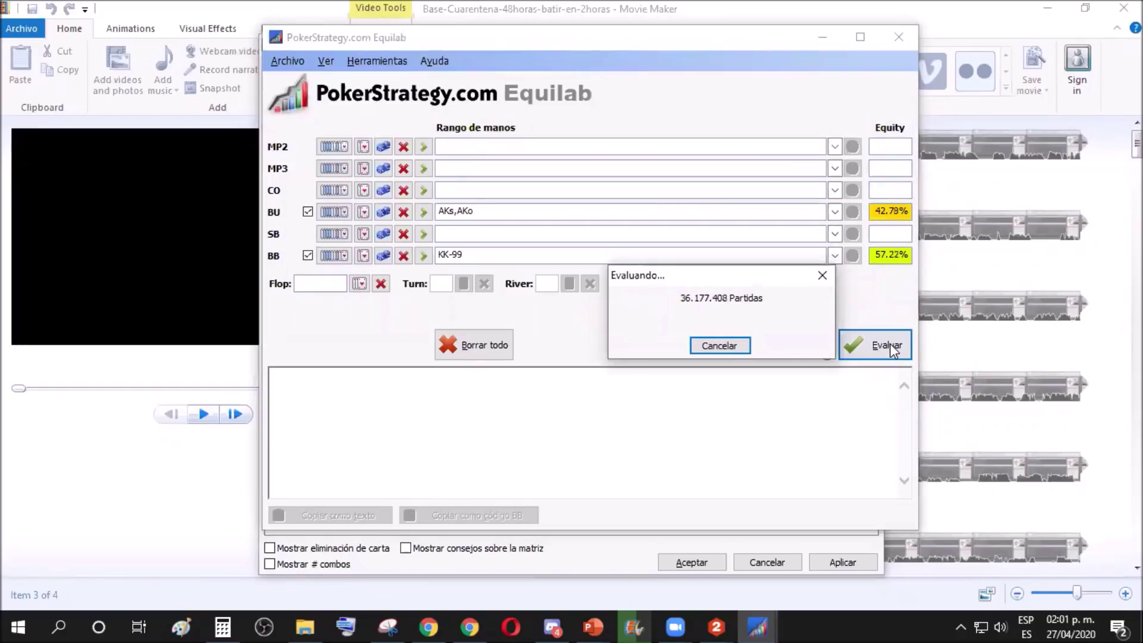
click(740, 345)
Step: Change the BB range to QQ-99 and evaluate the equity again
double_click(445, 255)
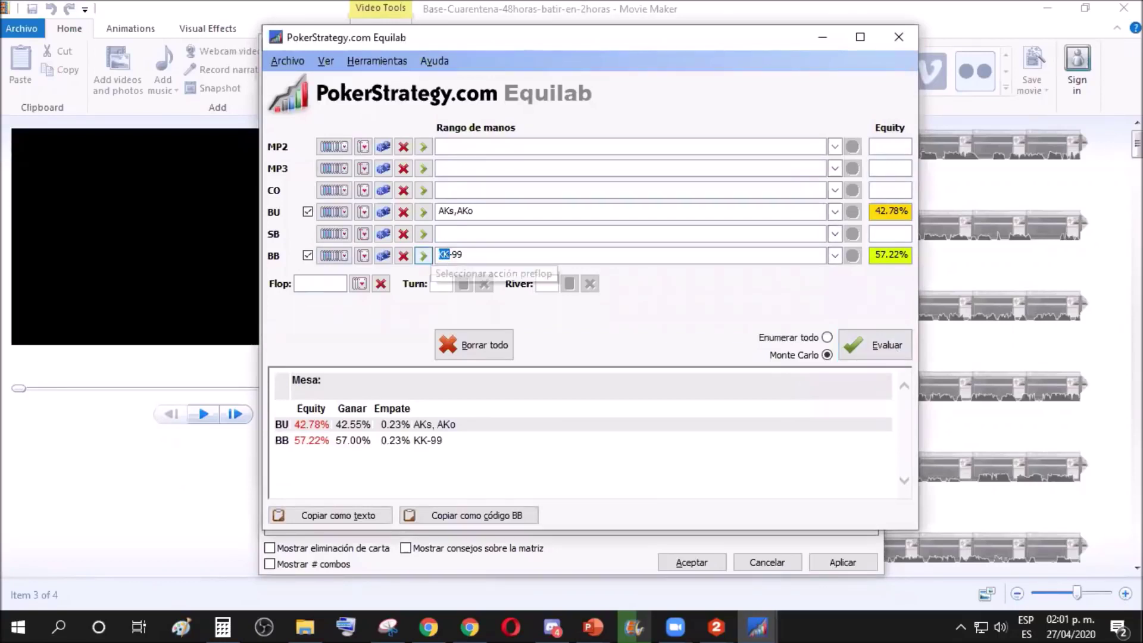
text(QQ)
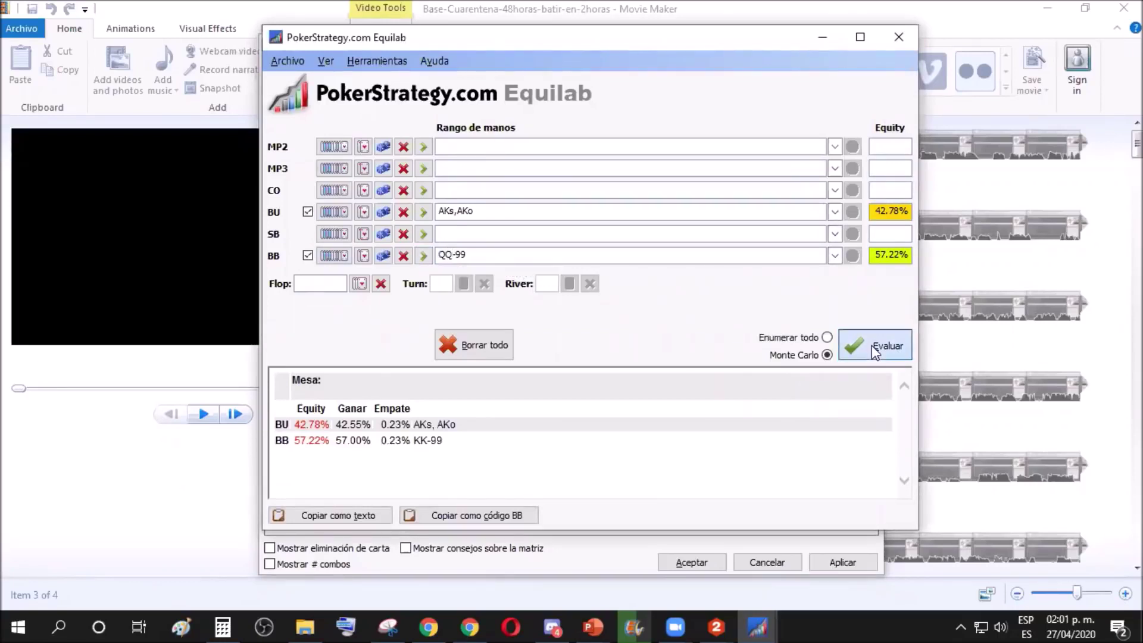
click(872, 346)
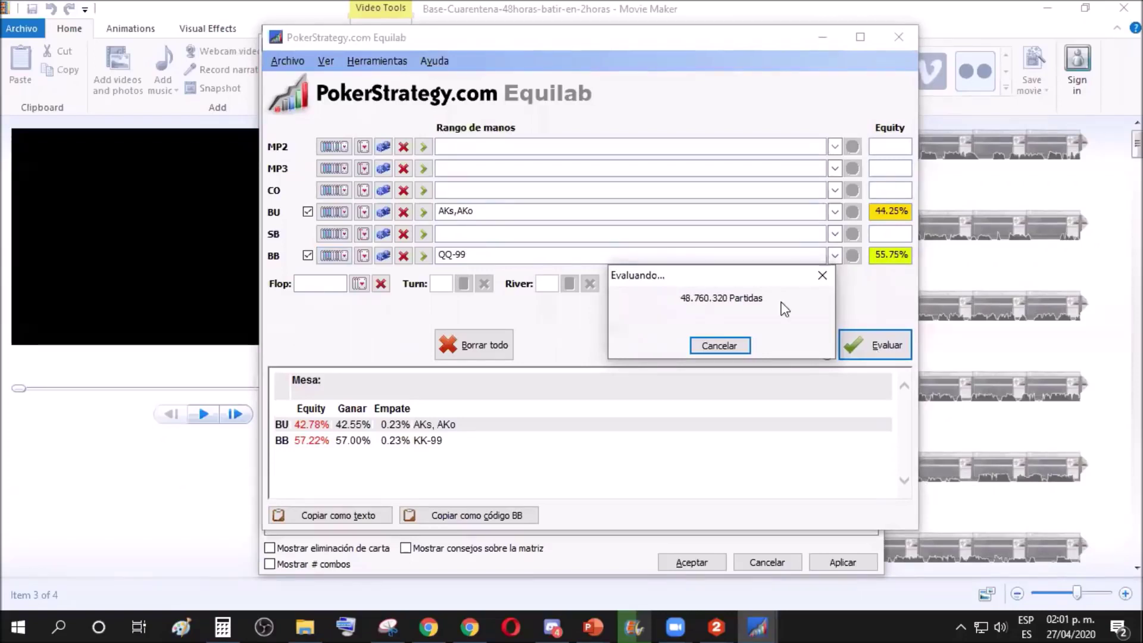
click(718, 346)
Step: Replace the BB range with 22-66 and evaluate the equity against the BU range
text(22)
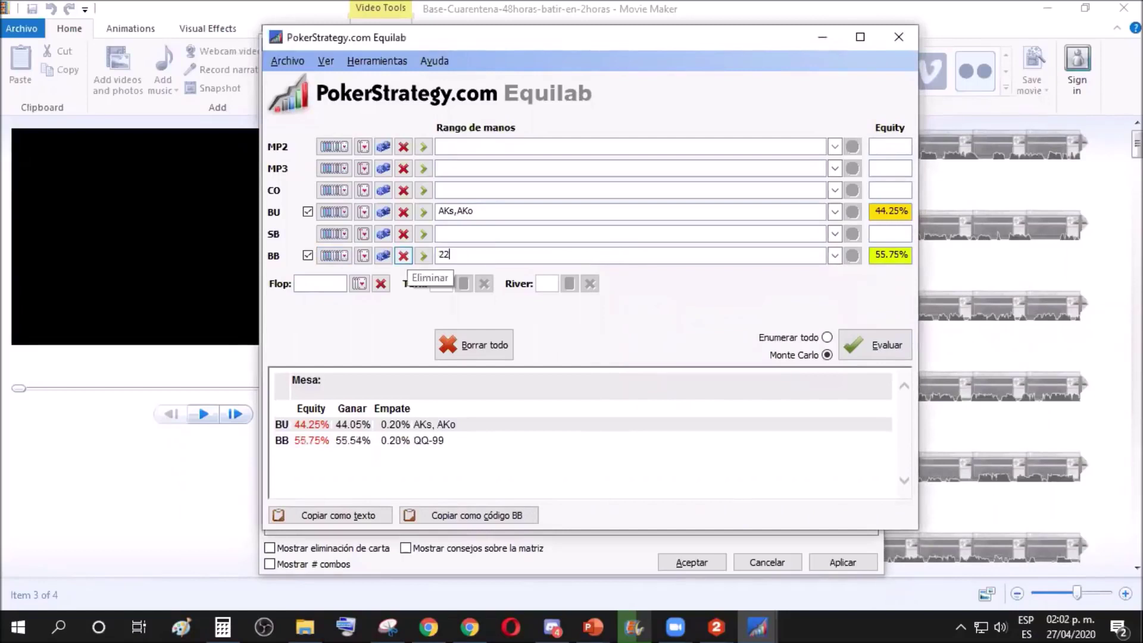
text(-66)
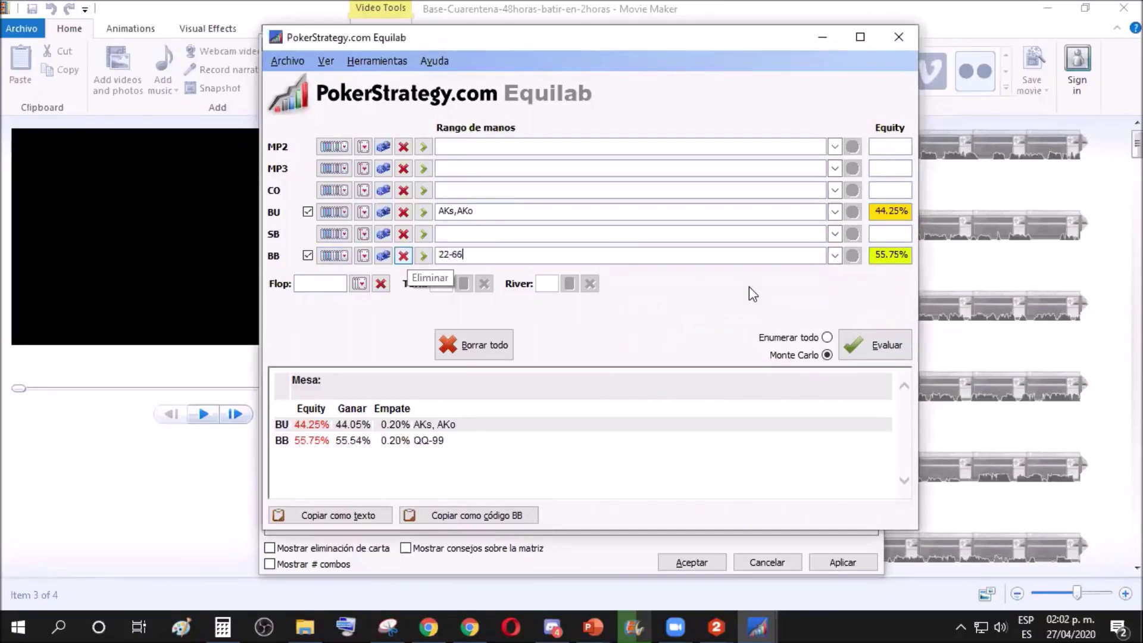
click(888, 352)
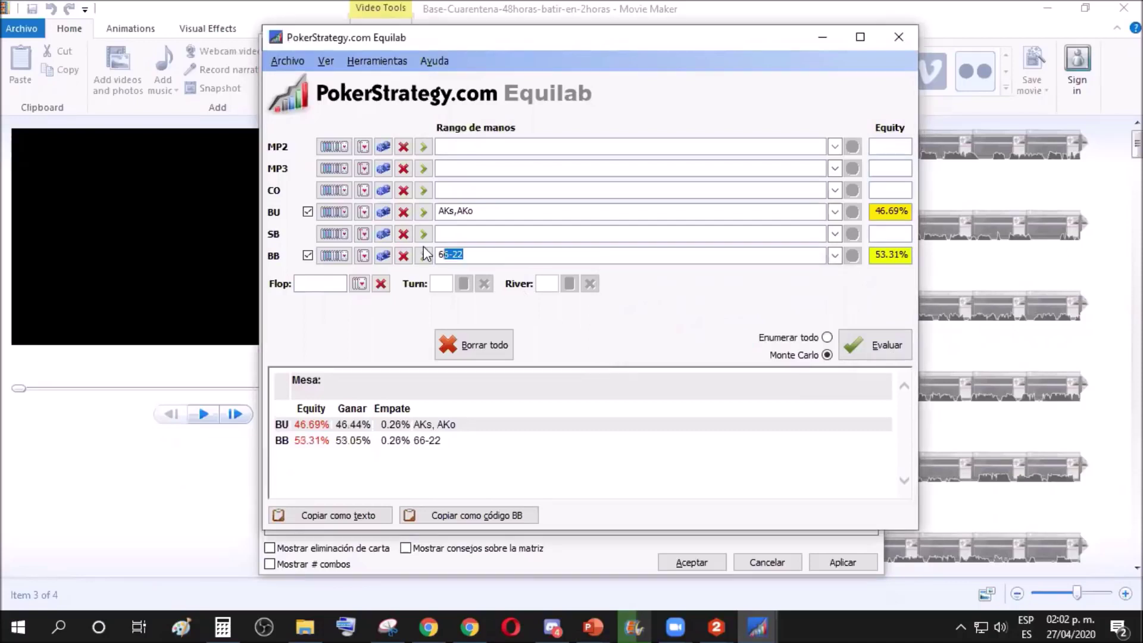
Step: Reduce the BB range to only 22 and run the equity evaluation
key(BackSpace)
key(BackSpace)
text(22)
click(886, 345)
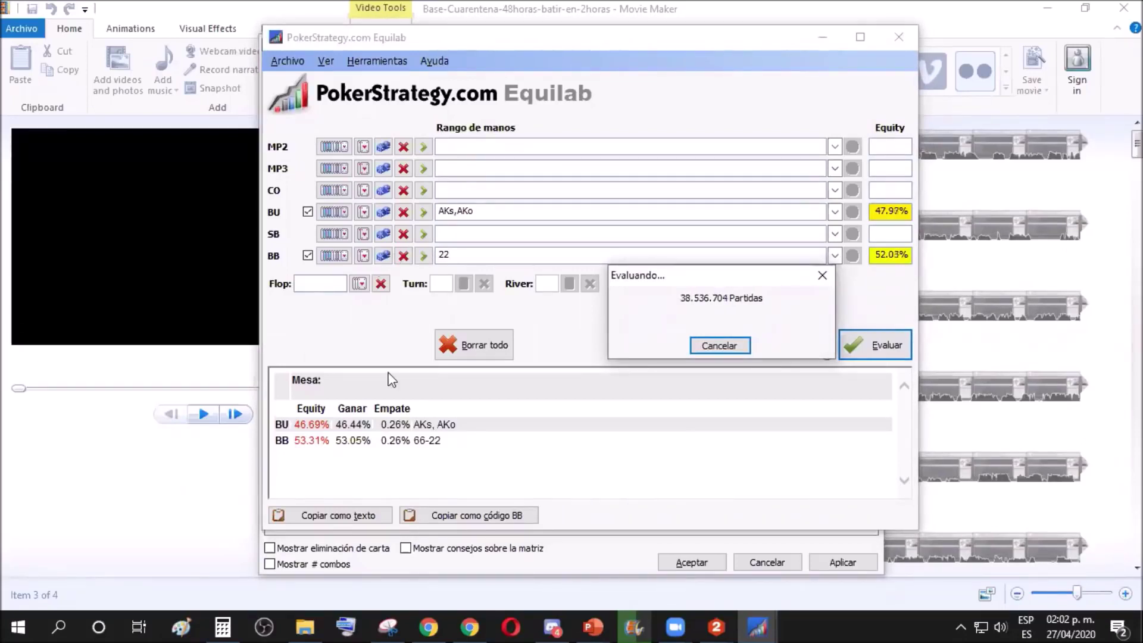
Step: Stop the running evaluation, set the BU range to JTs and evaluate its equity against 22
click(470, 625)
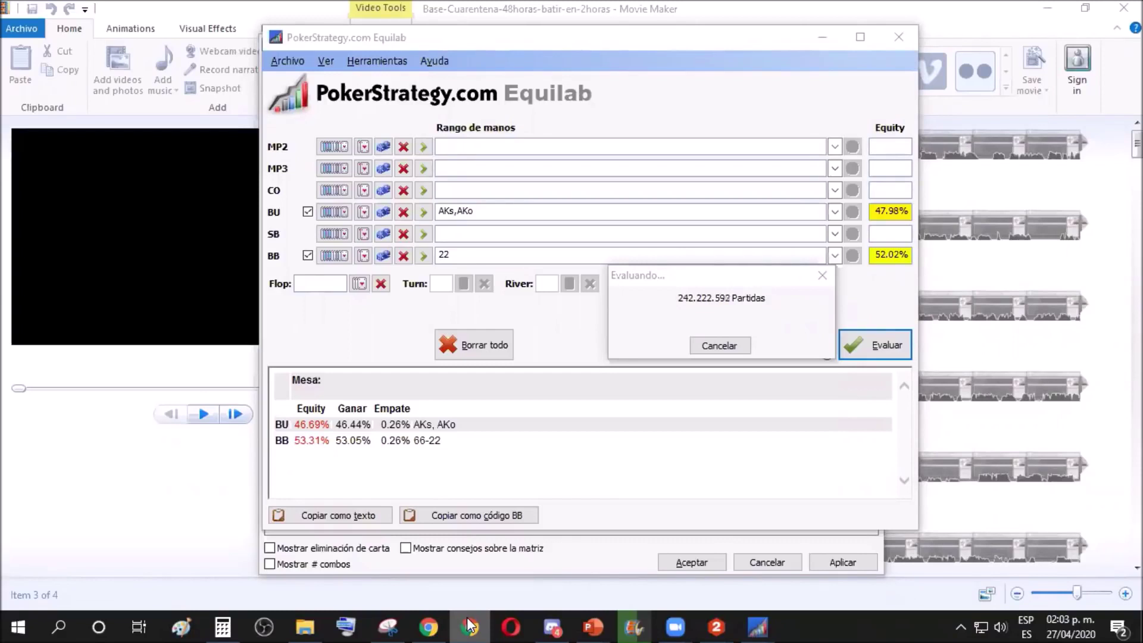
click(719, 344)
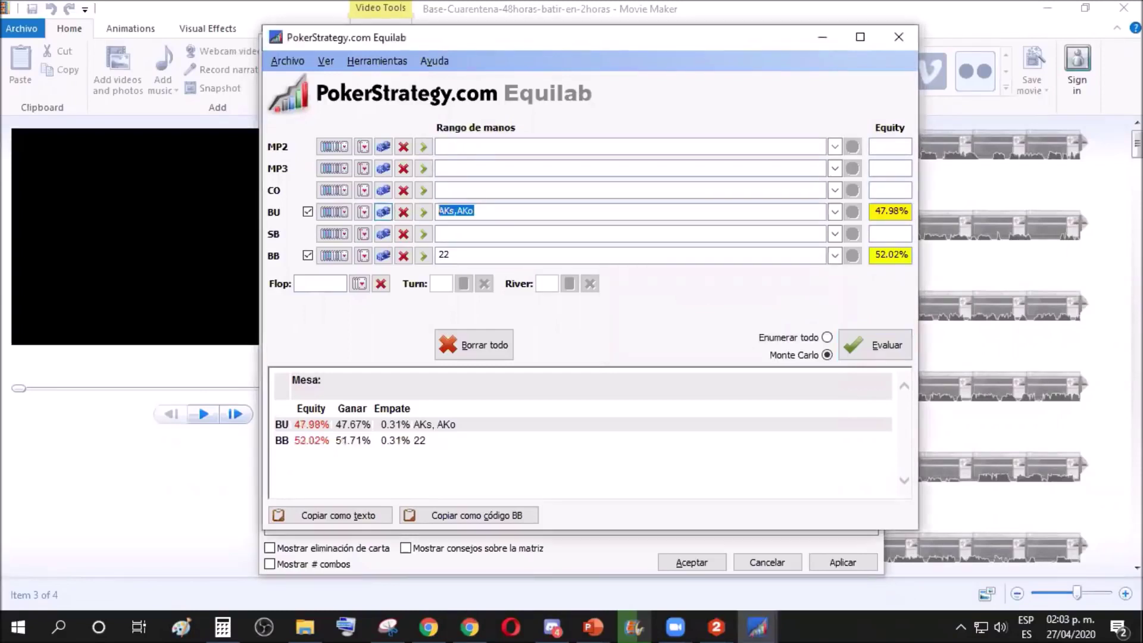
text(JTs)
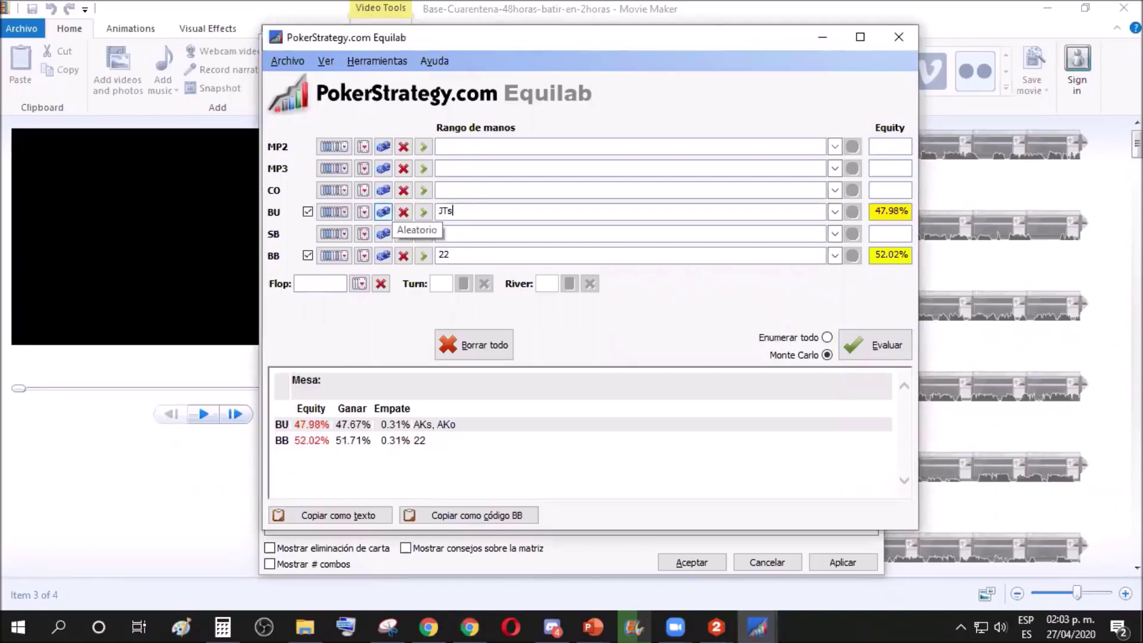
click(887, 347)
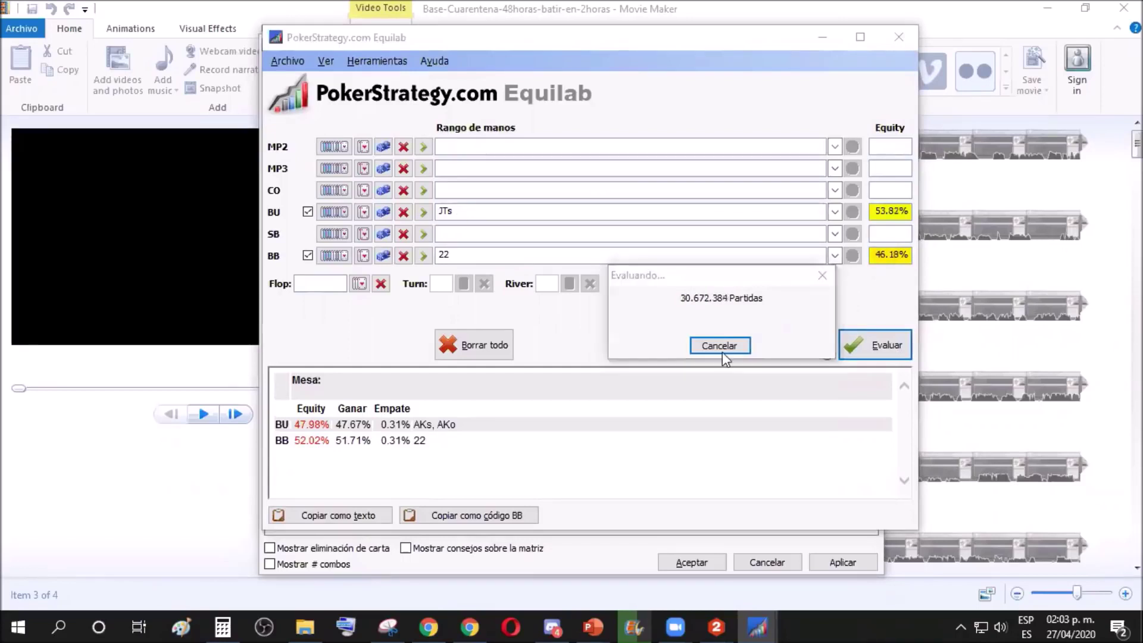
Step: Set the BU range back to AK and evaluate its equity against 22 again
double_click(456, 215)
text(AK)
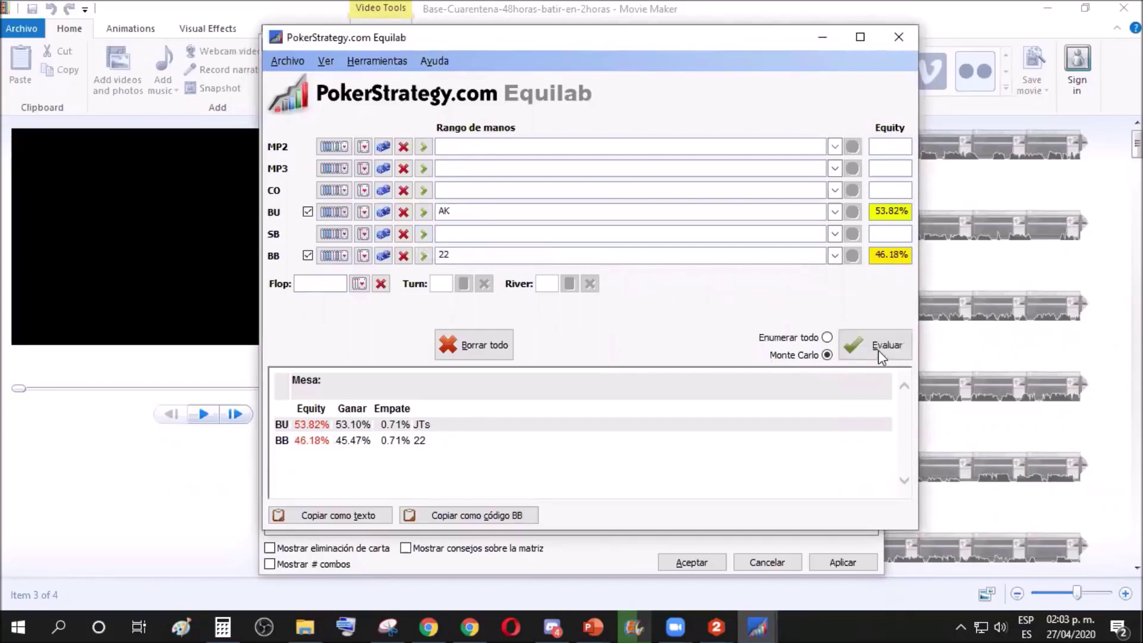
click(885, 350)
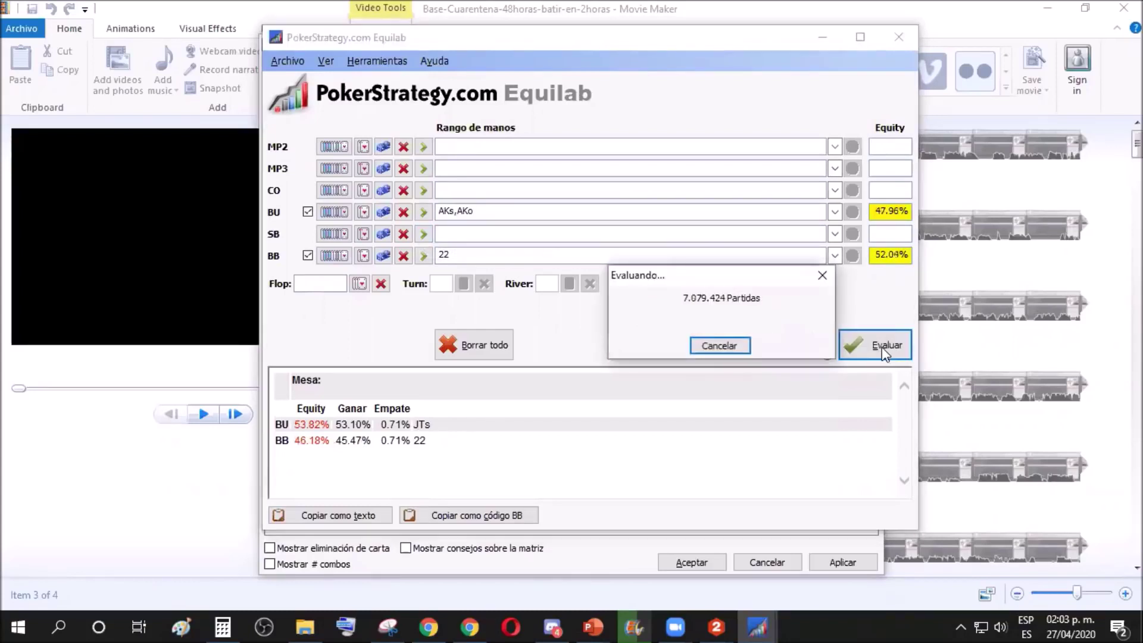
Step: Switch to the TIPS-NEGRITOS presentation in PowerPoint and replace the slide's text with "AK pierde contra 22"
click(61, 626)
click(592, 626)
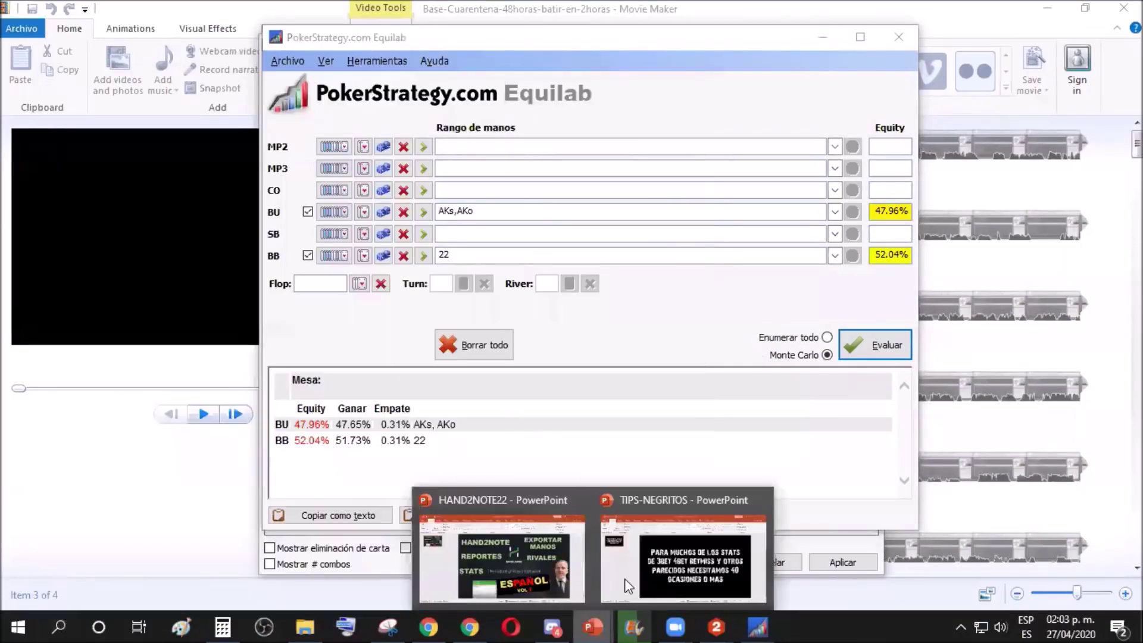
click(629, 583)
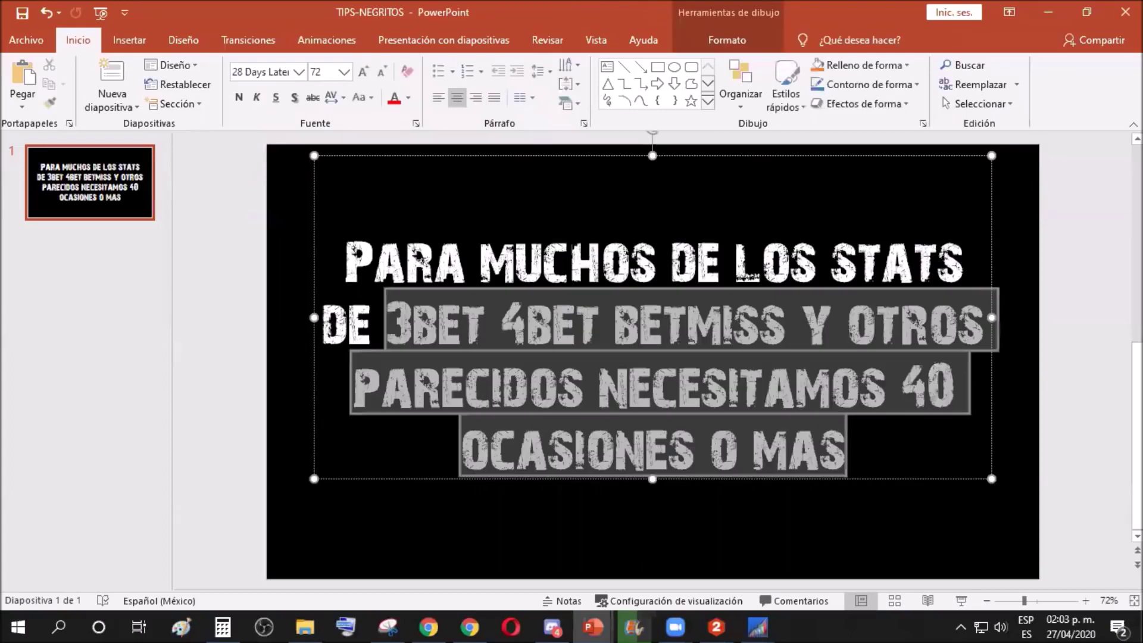
key(ctrl+a)
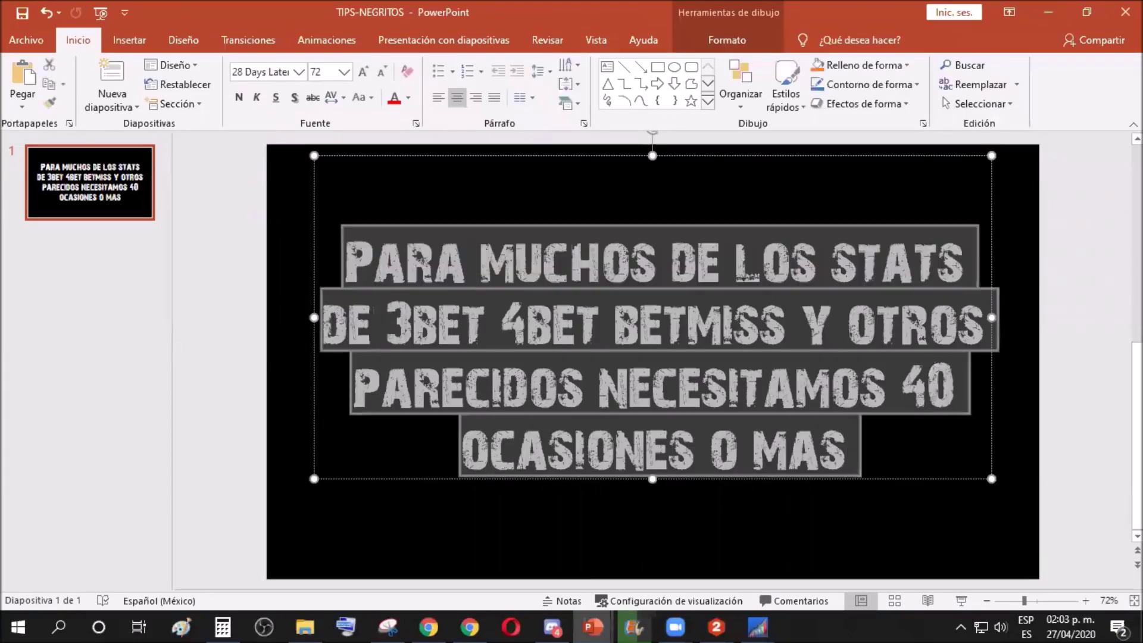
text(AK P)
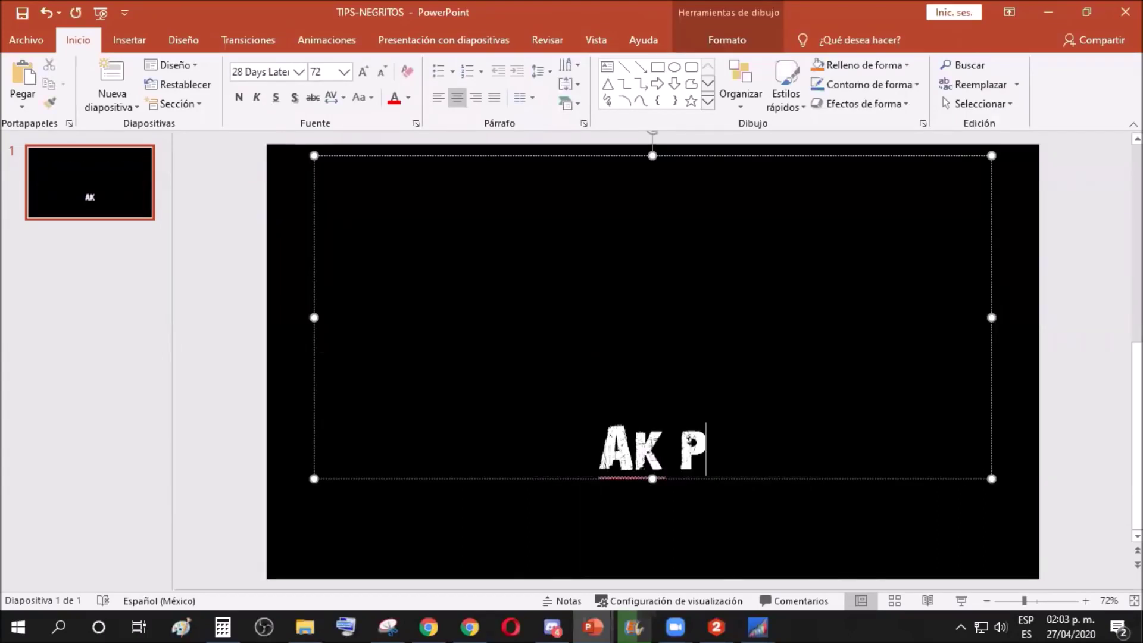
text(IERDE CONTRA 22)
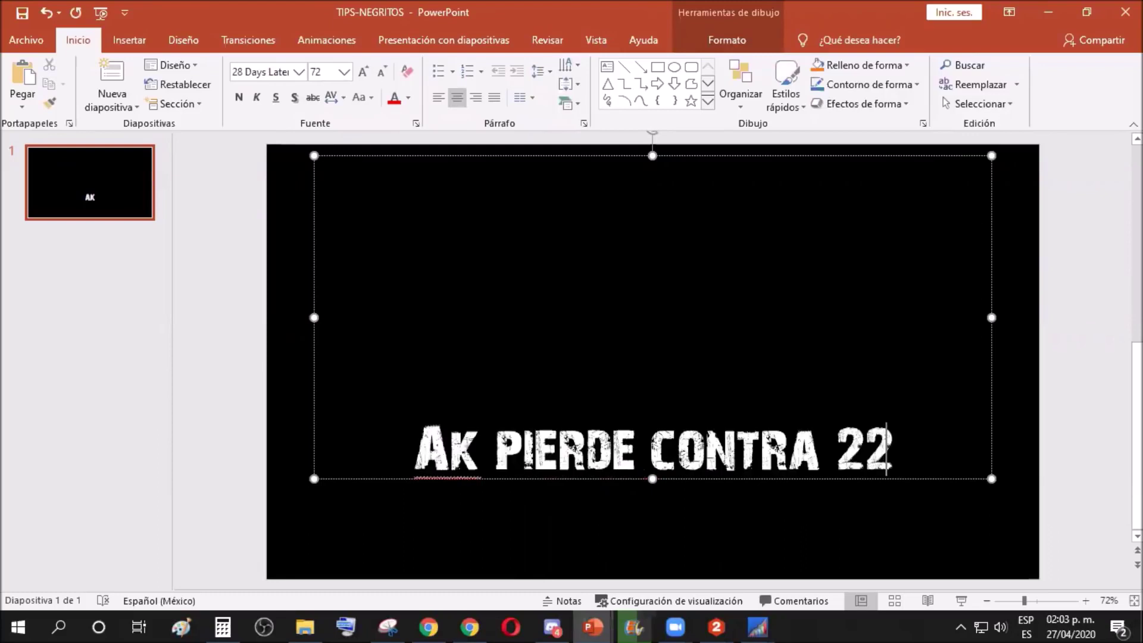
Step: Add a second line reading "22 pierde contra JT" to the slide's text
key(Return)
text(22 PIERDE)
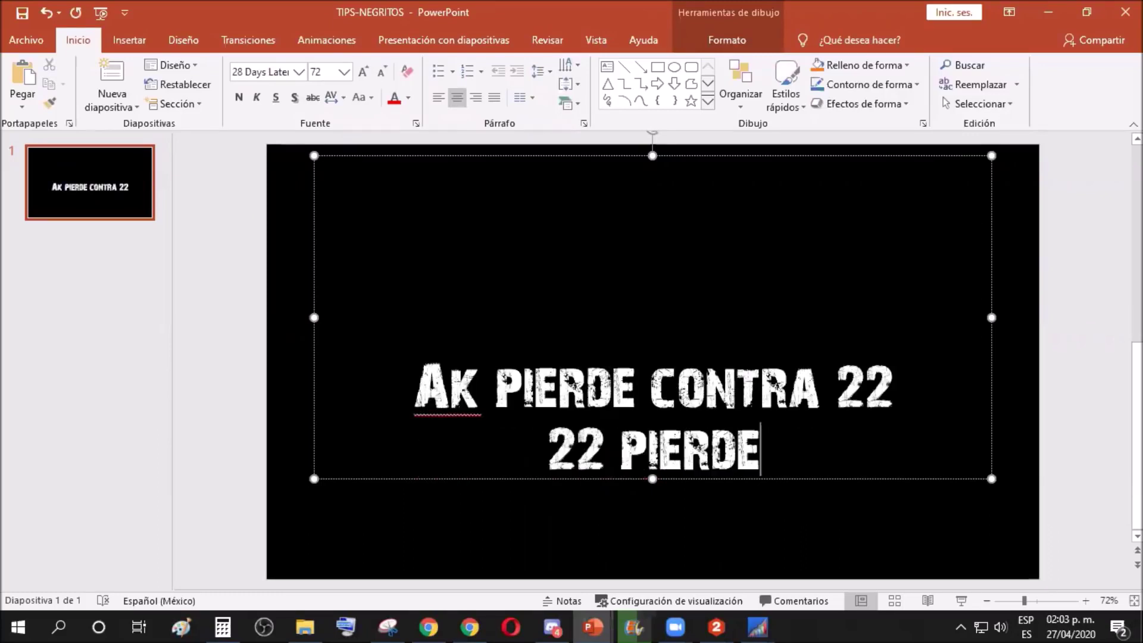
text( CONT)
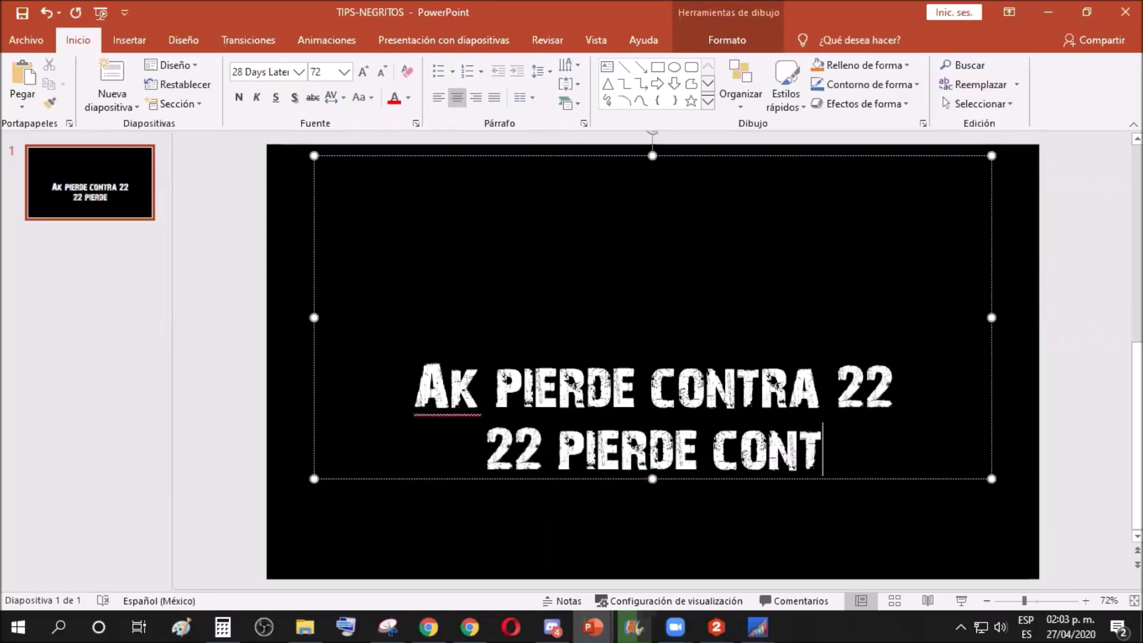
text(RA JT)
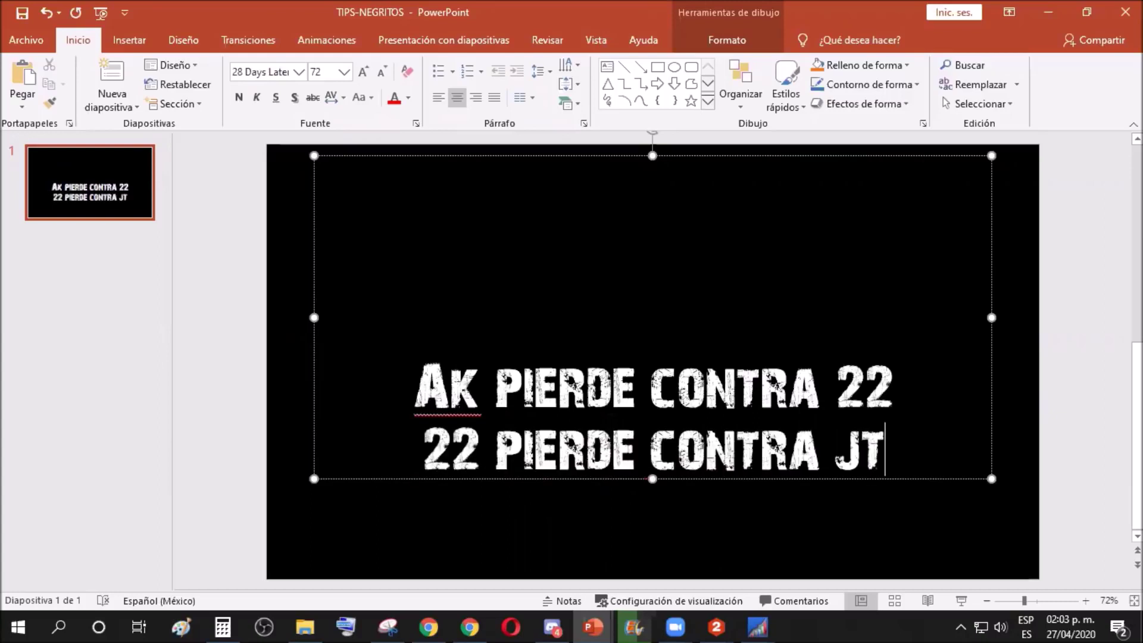